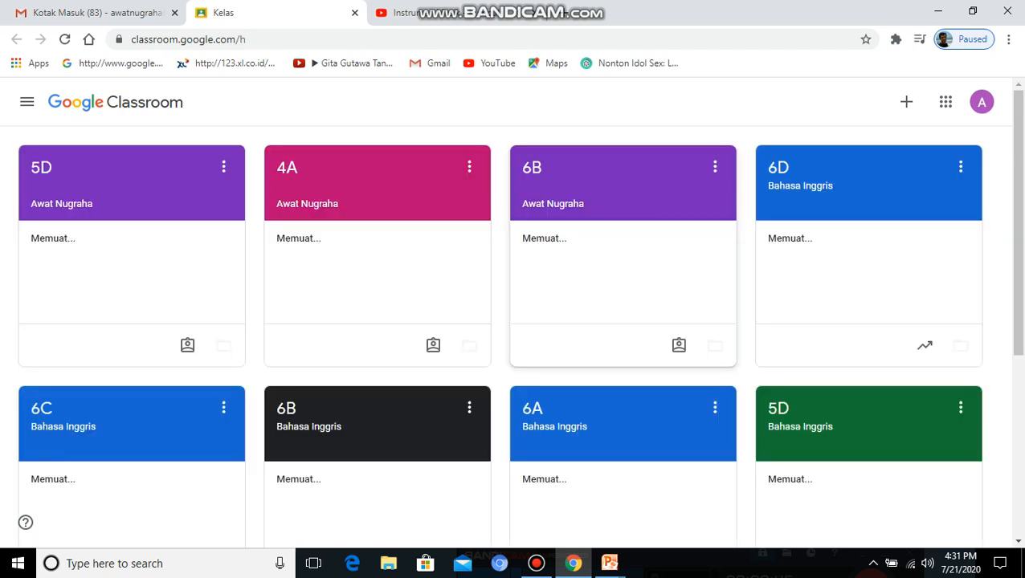
Step: Open the Tugas Kelas page of the 6D Bahasa Inggris class
scroll(622, 342, down, 1)
scroll(623, 342, up, 1)
scroll(622, 342, down, 1)
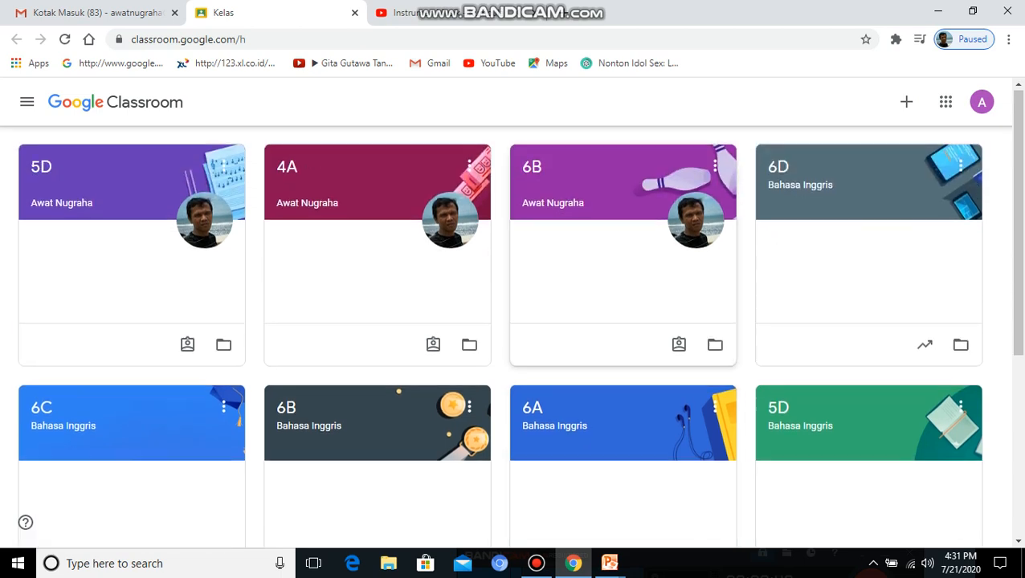
scroll(622, 342, down, 2)
scroll(622, 341, up, 2)
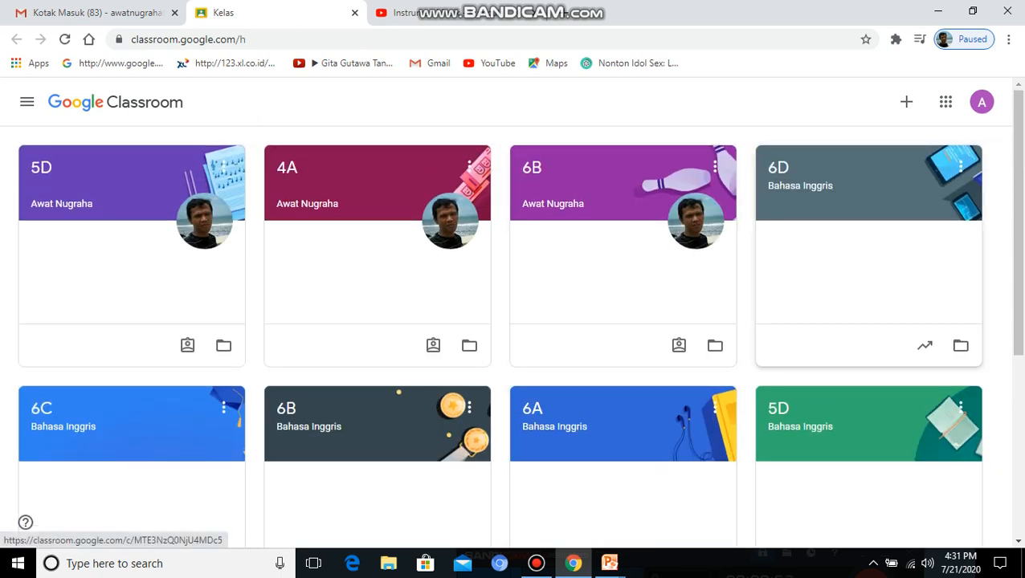
click(835, 241)
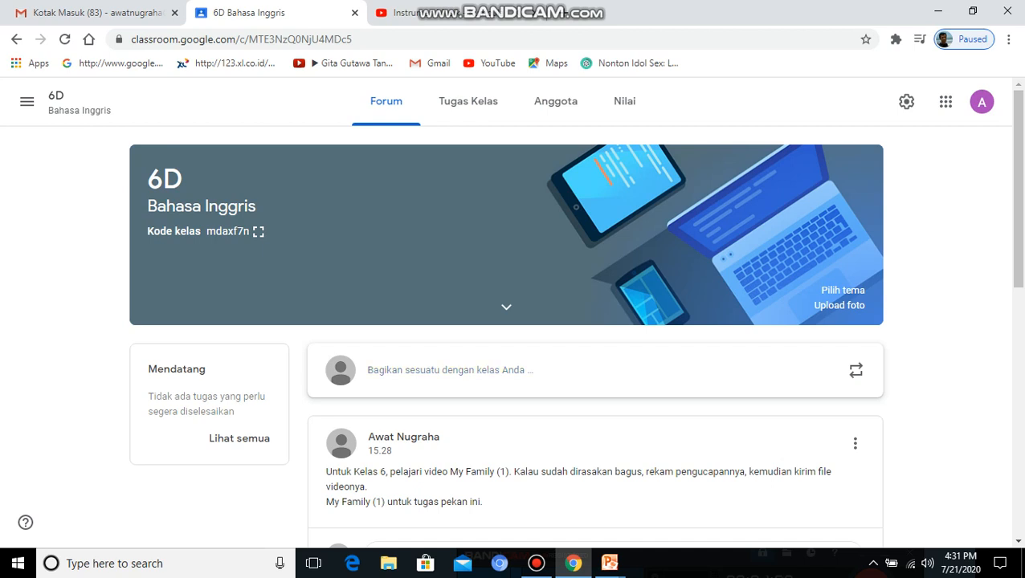
click(468, 101)
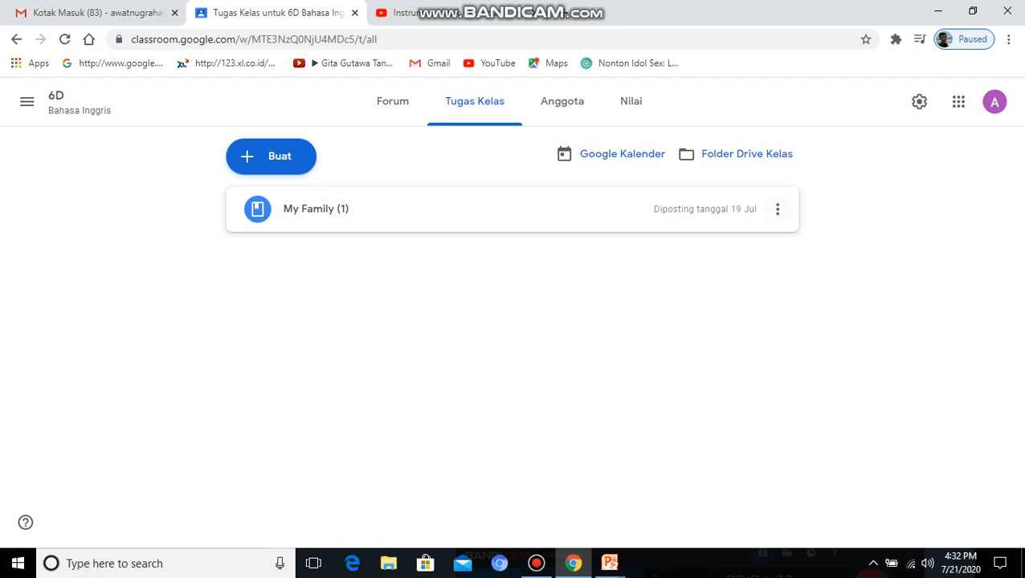
Step: Edit the My Family (1) material and create a new form as an attachment to it
click(776, 209)
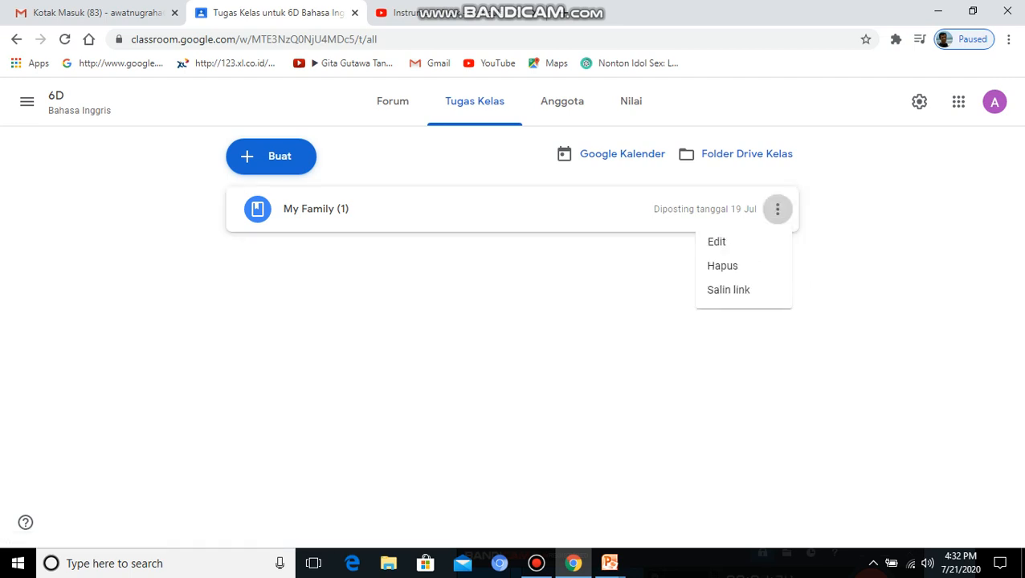
click(711, 242)
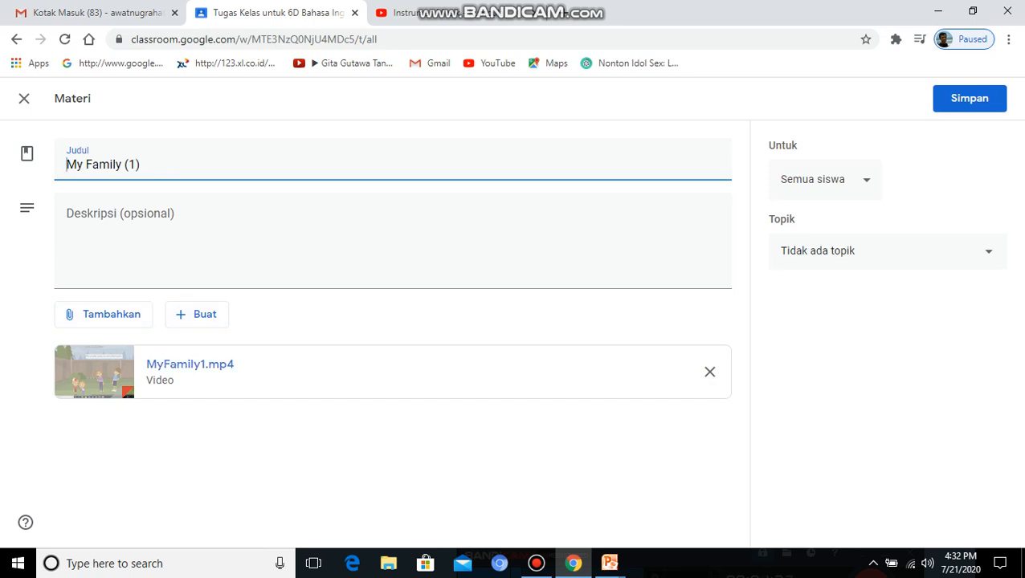
click(197, 314)
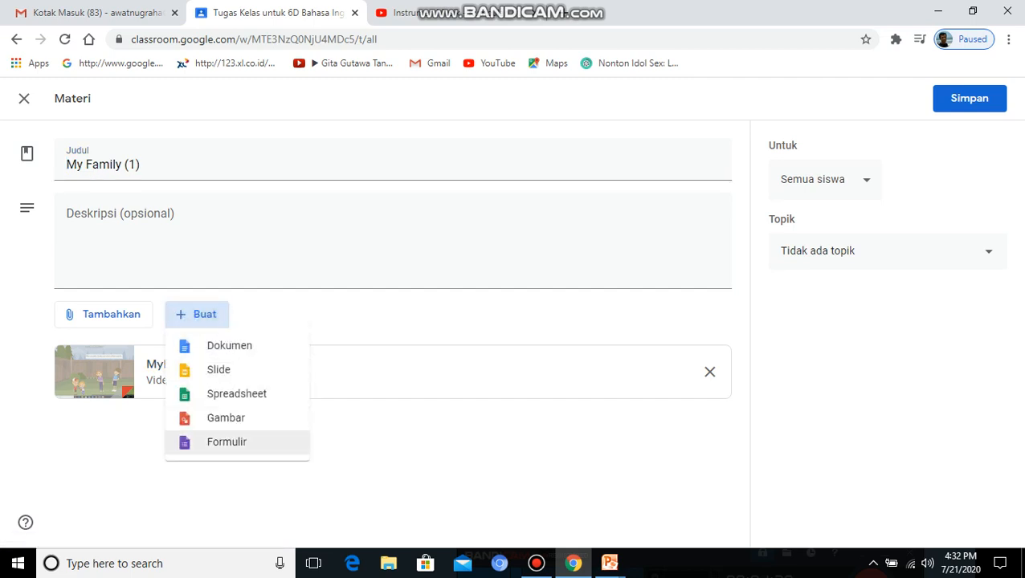
click(227, 442)
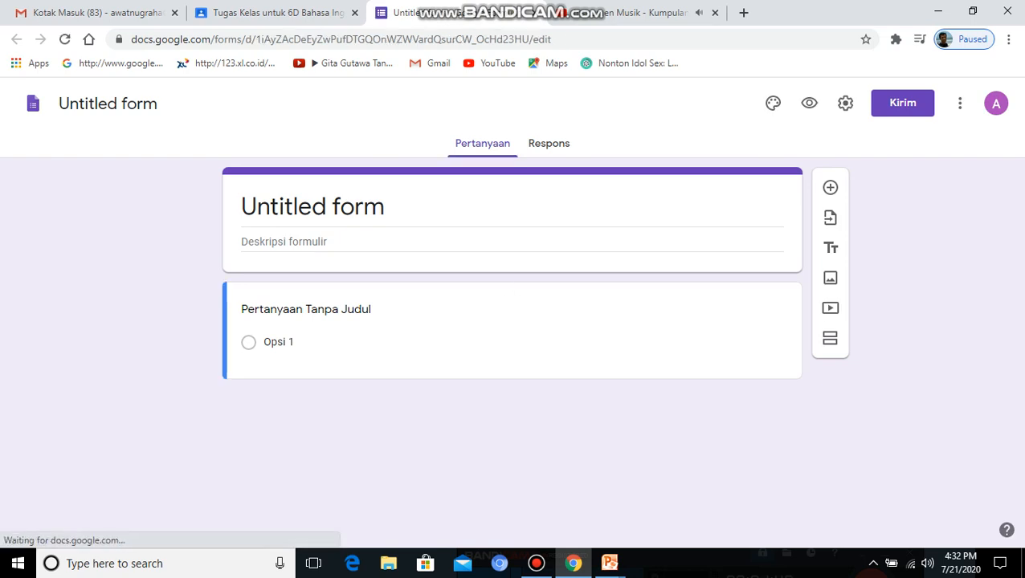
Step: Rename the untitled form as DAFTAR HADIR and apply the same name to its heading
drag(158, 104, 44, 103)
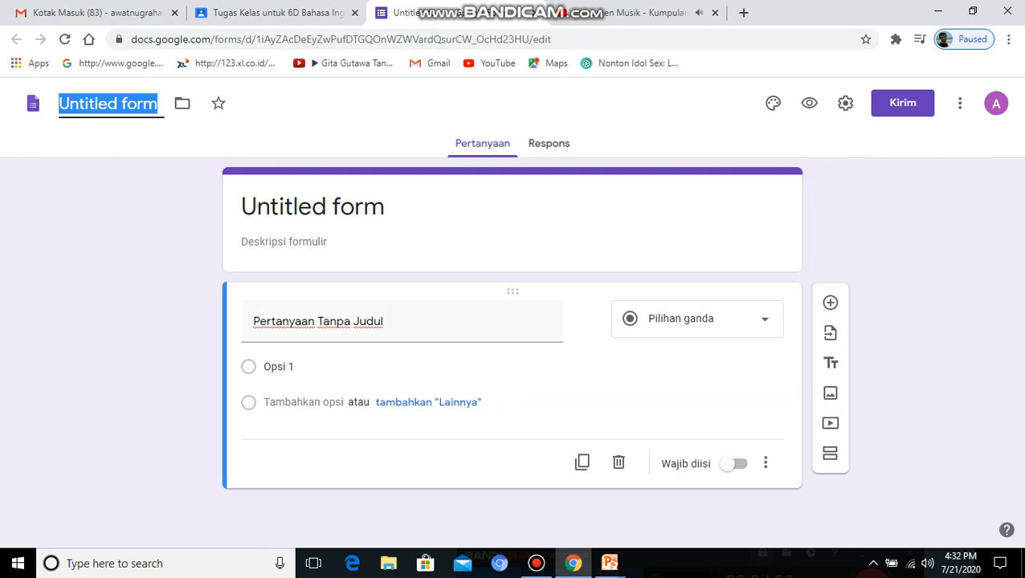
text(d)
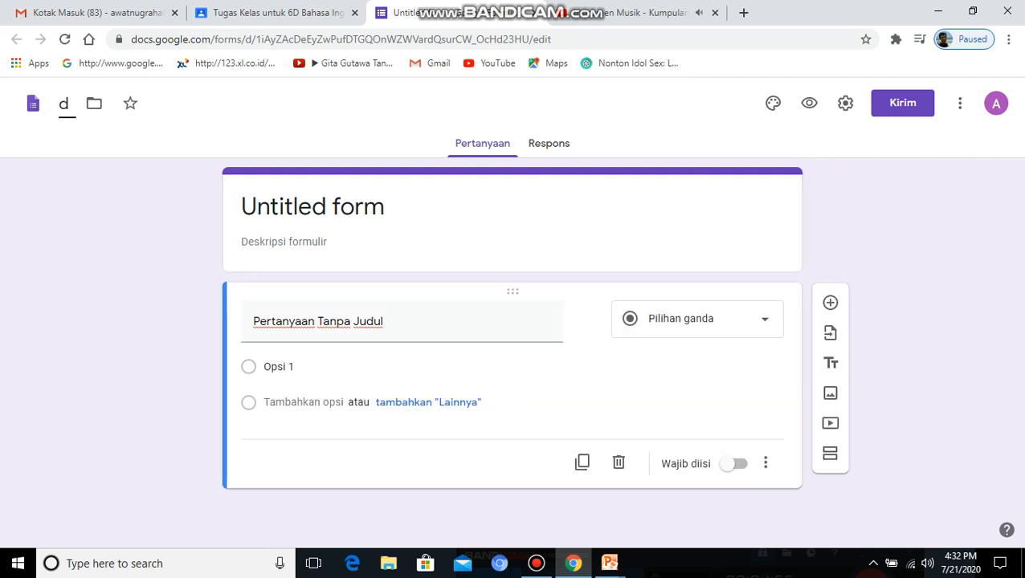
key(BackSpace)
text(F.)
text(DAF)
text(TAR HADIR)
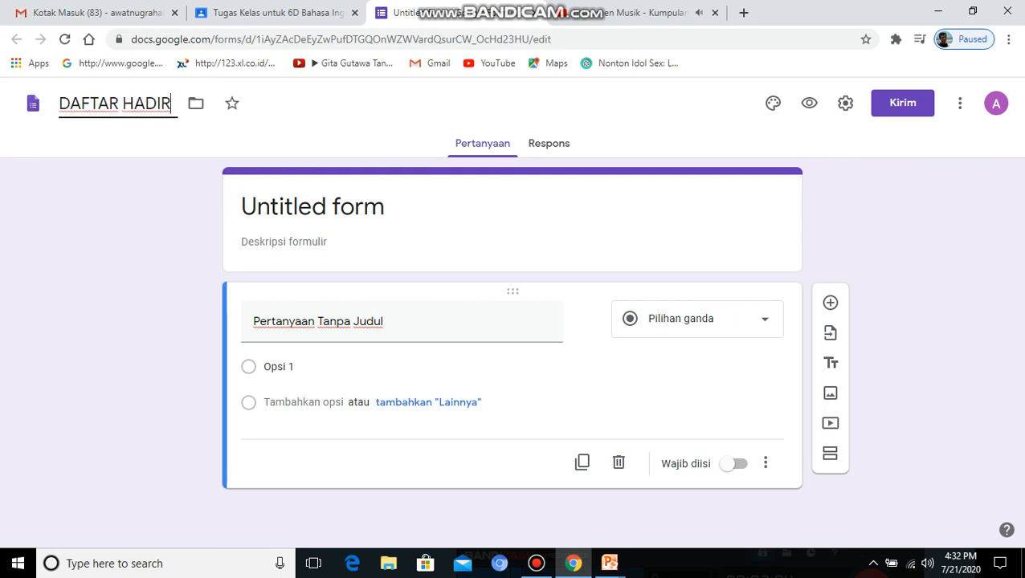
click(392, 206)
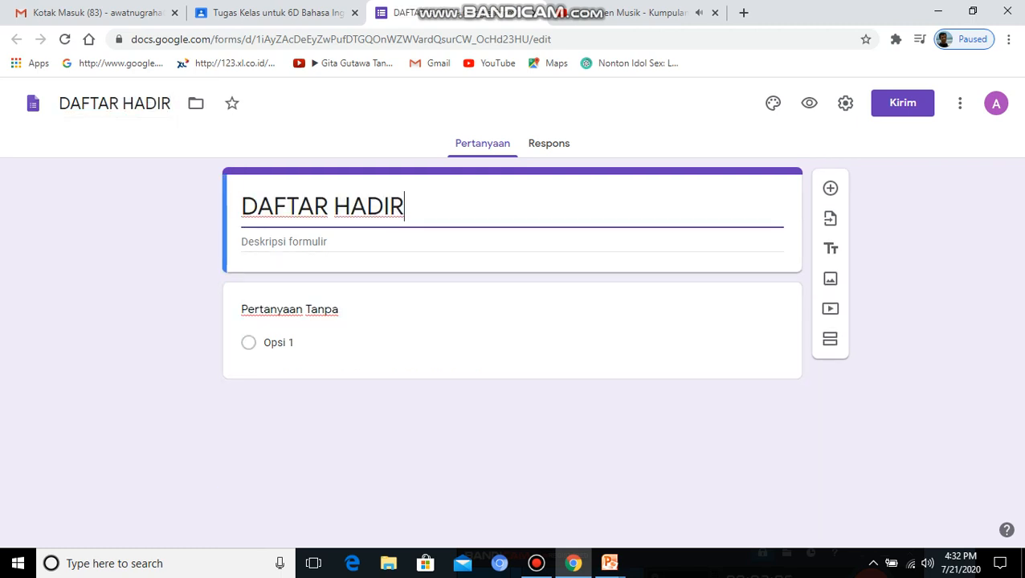
Step: Enter the form description: Silahkan isi untuk tugas "My Famiy (1), 21 Juli 2020
click(284, 242)
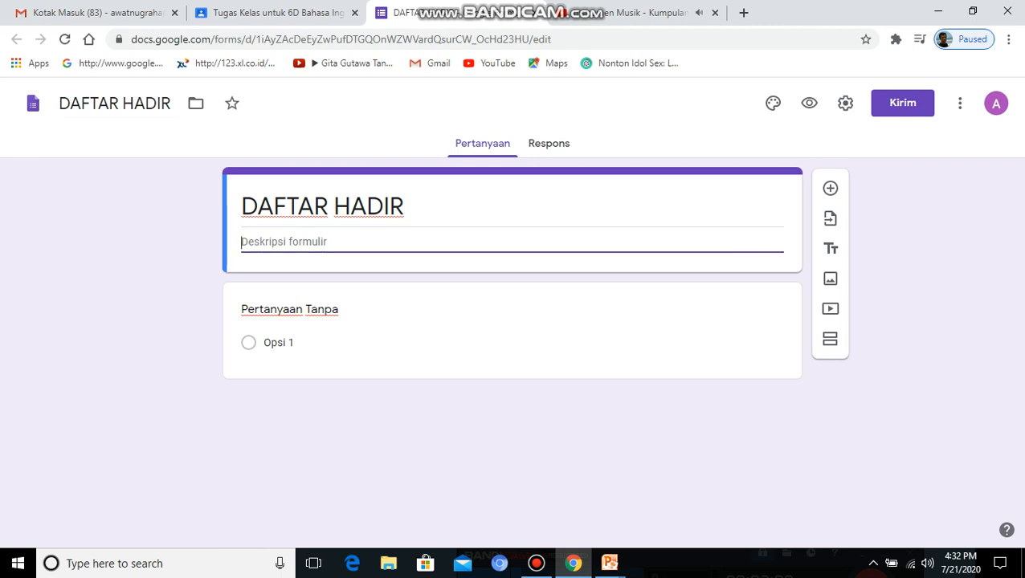
text(S)
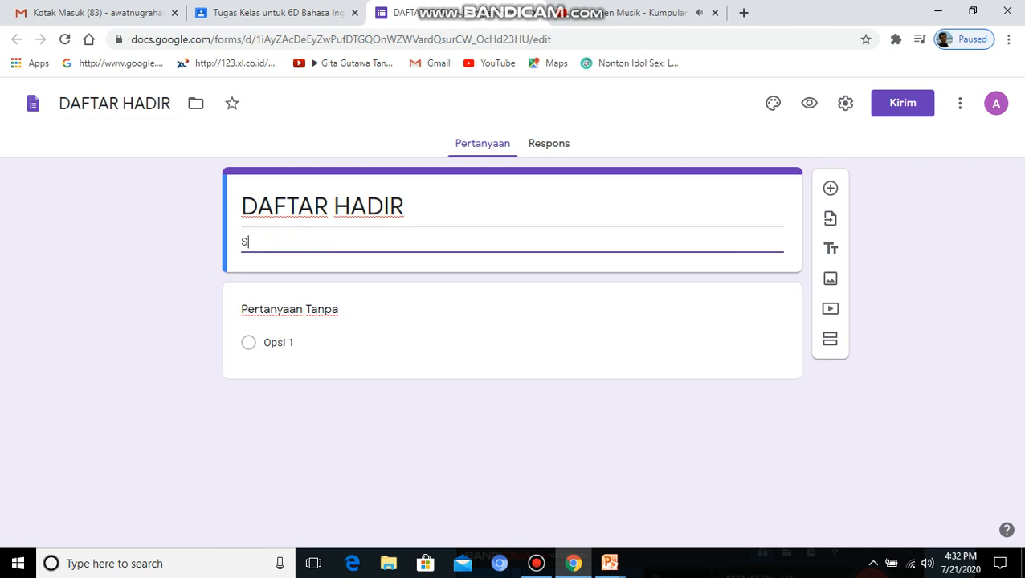
text(ilahkan)
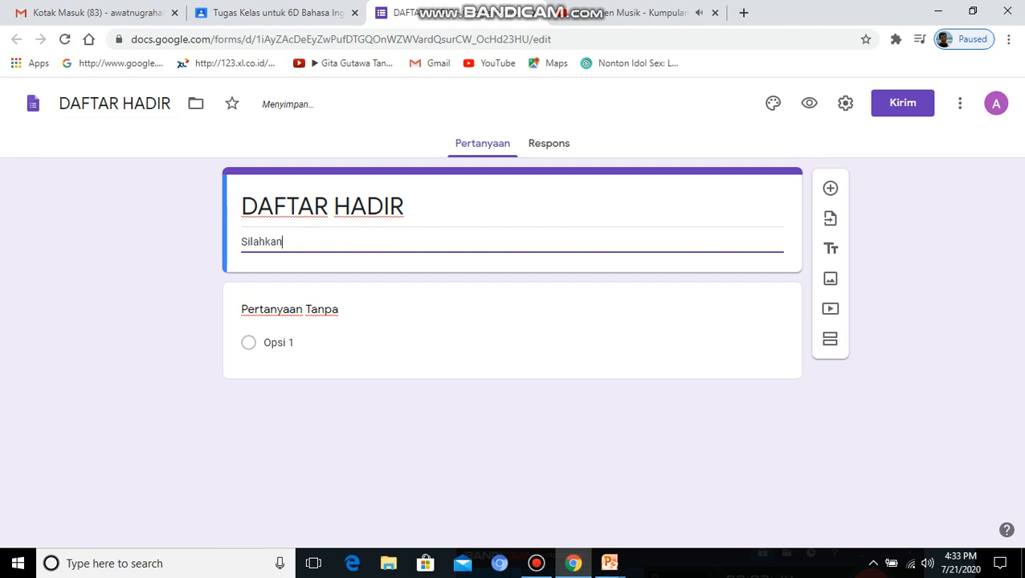
text( isi untuk )
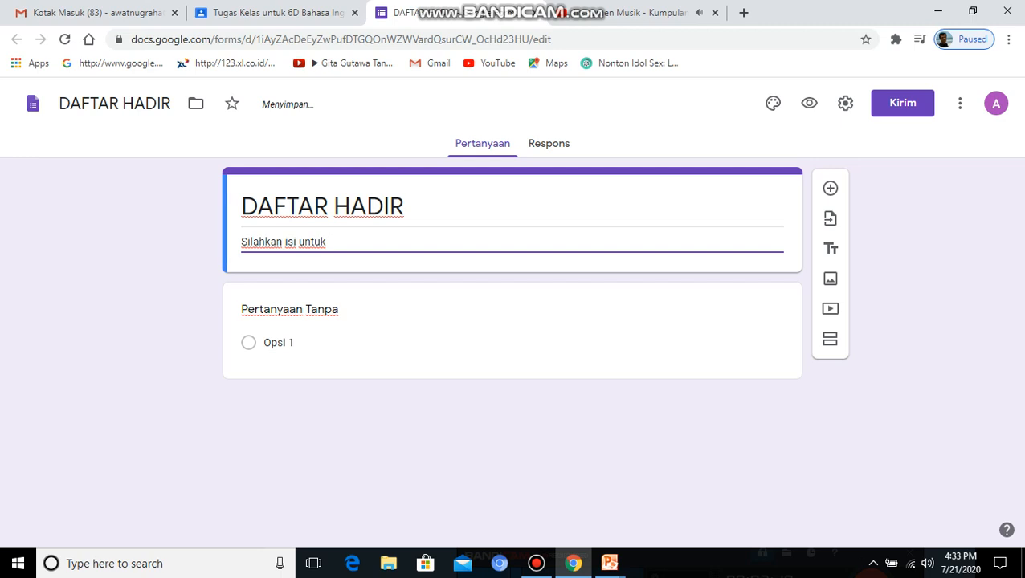
text(tugas)
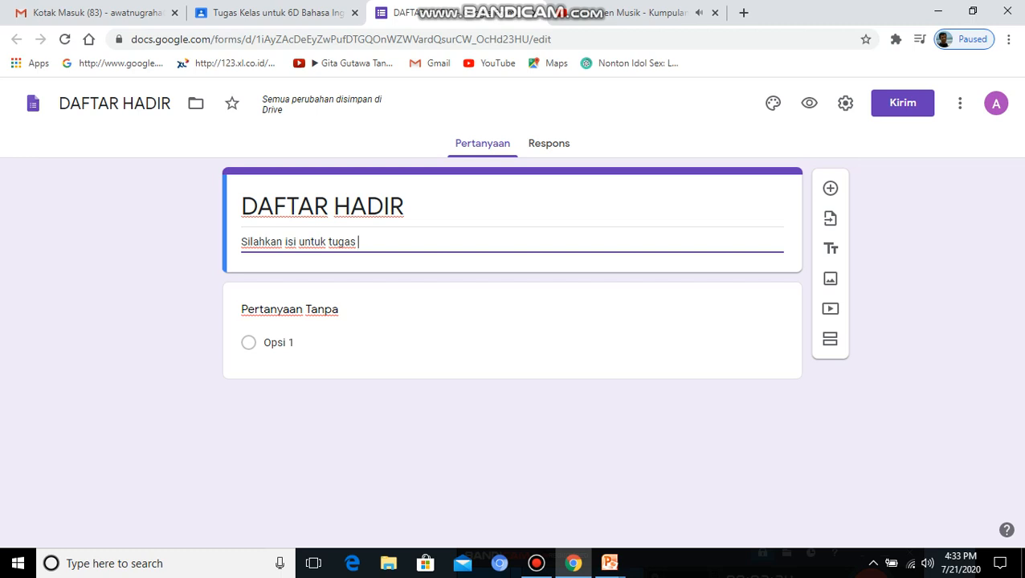
text(*)
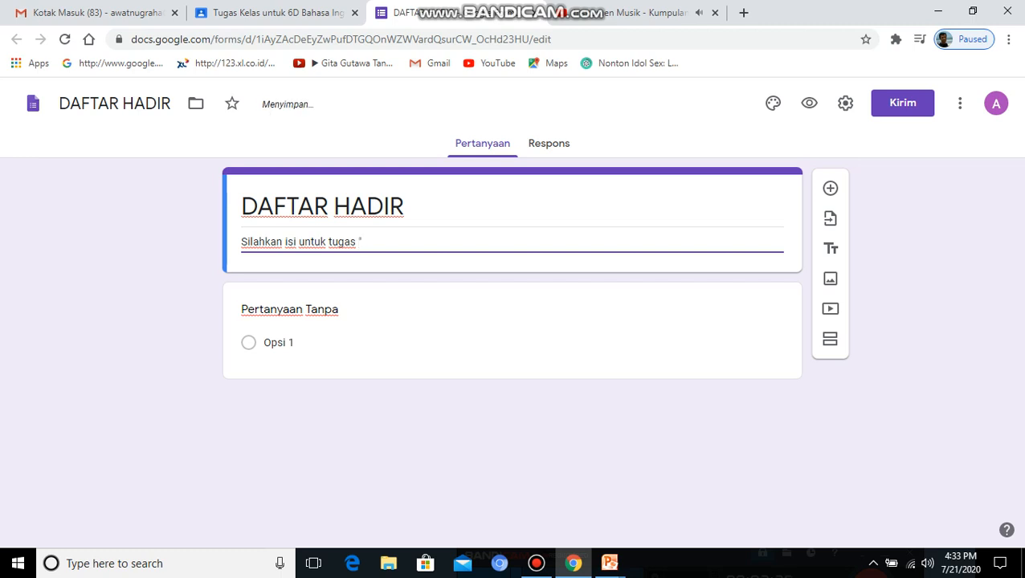
text(My Famiy (1))
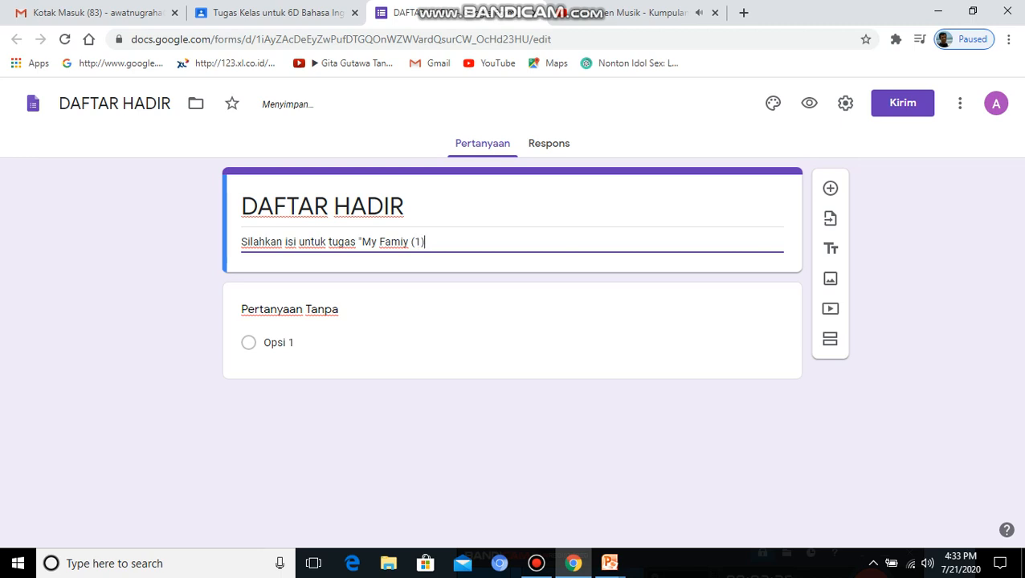
text(,)
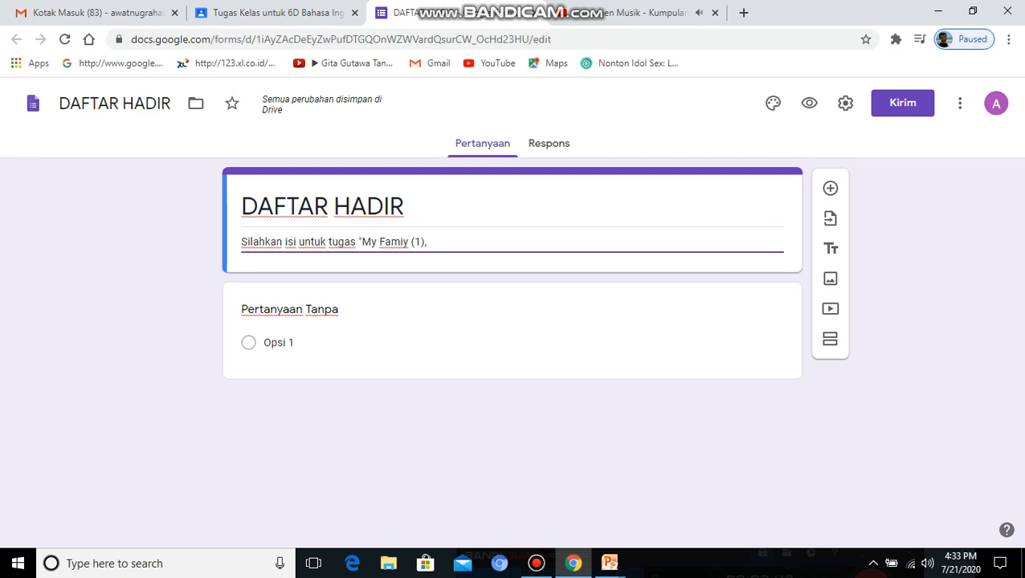
text(21 Juli 2020)
Step: Title the first question Nama and set its answer type to Jawaban singkat
click(304, 310)
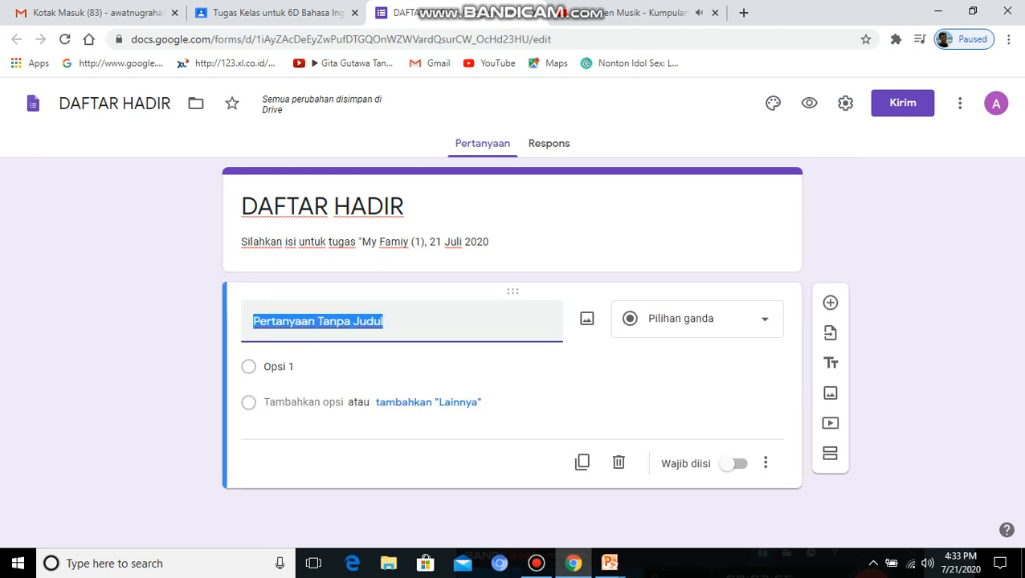
text(Nama)
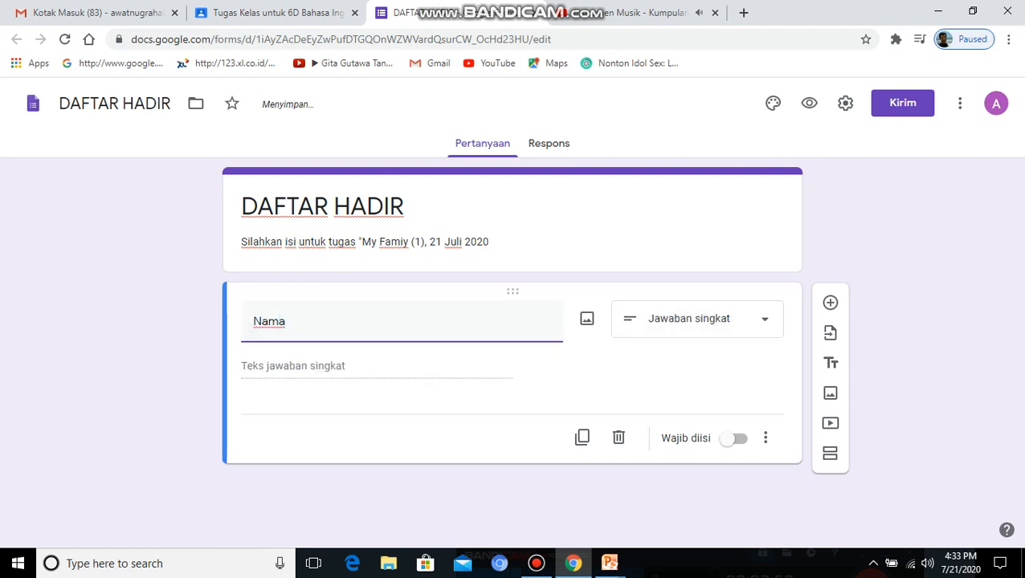
click(761, 319)
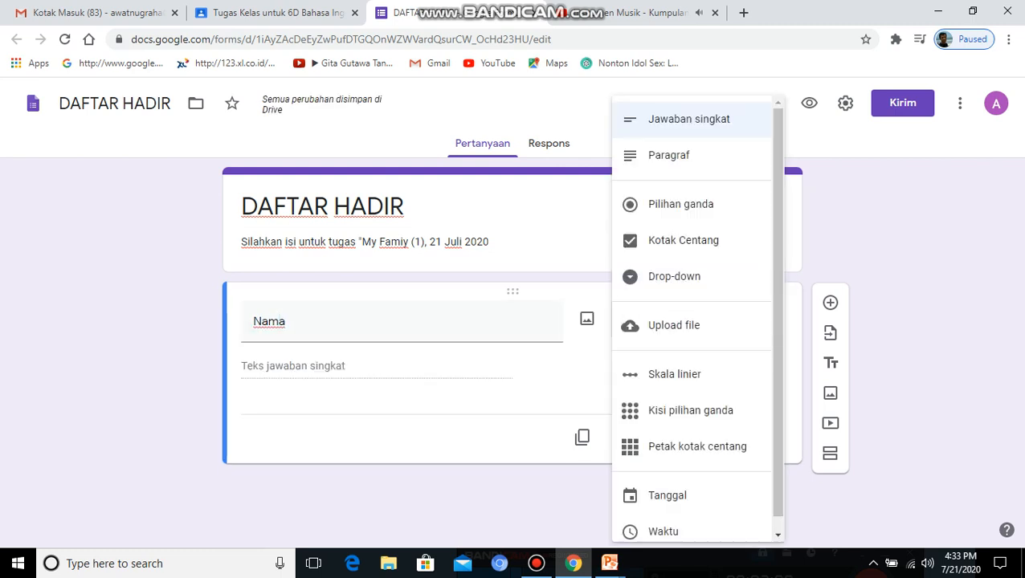
click(689, 119)
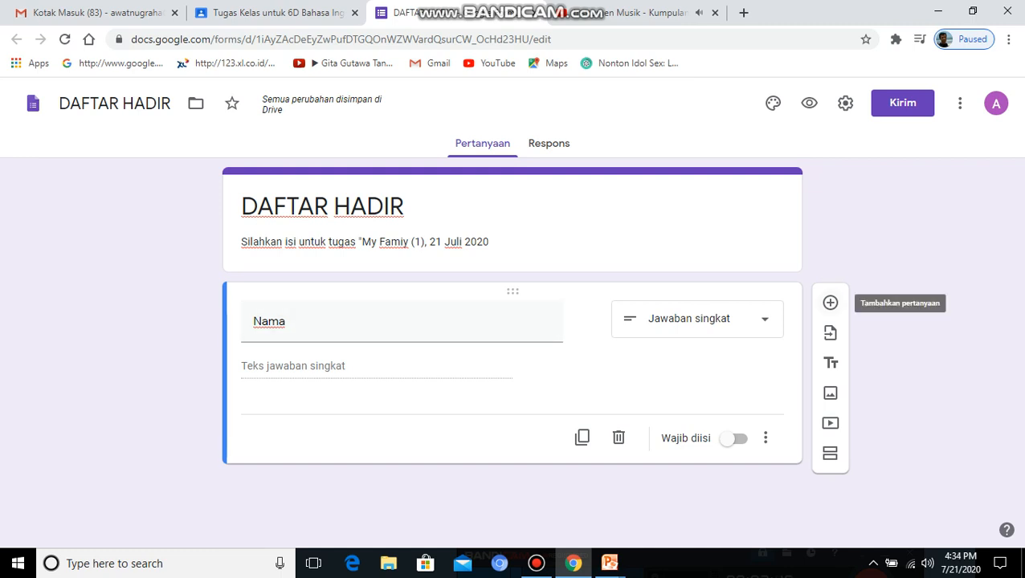
Step: Add two more questions below Nama, titled Nomor Induk and Mata Pelajaran
click(830, 302)
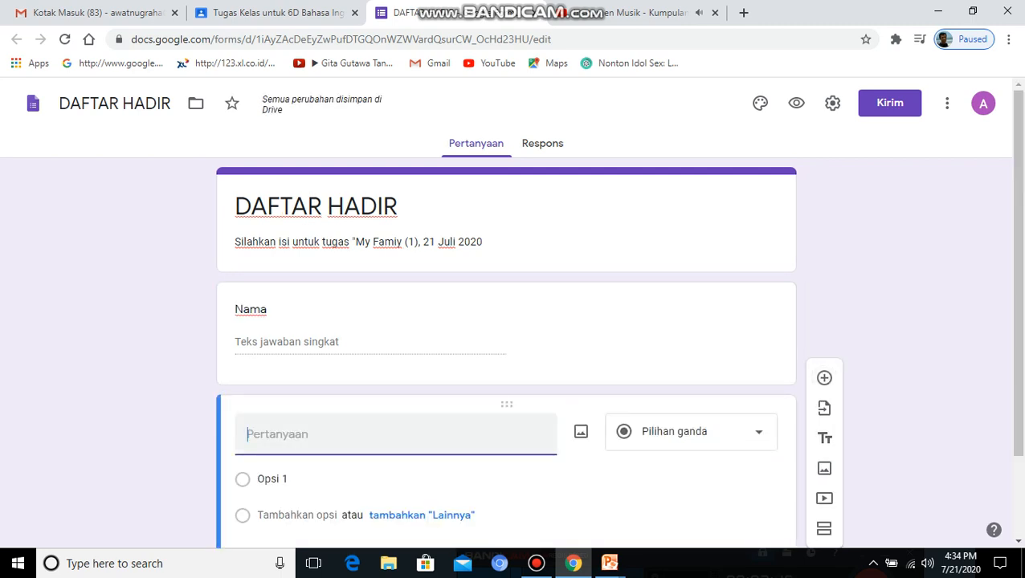
text(Nomor Induk)
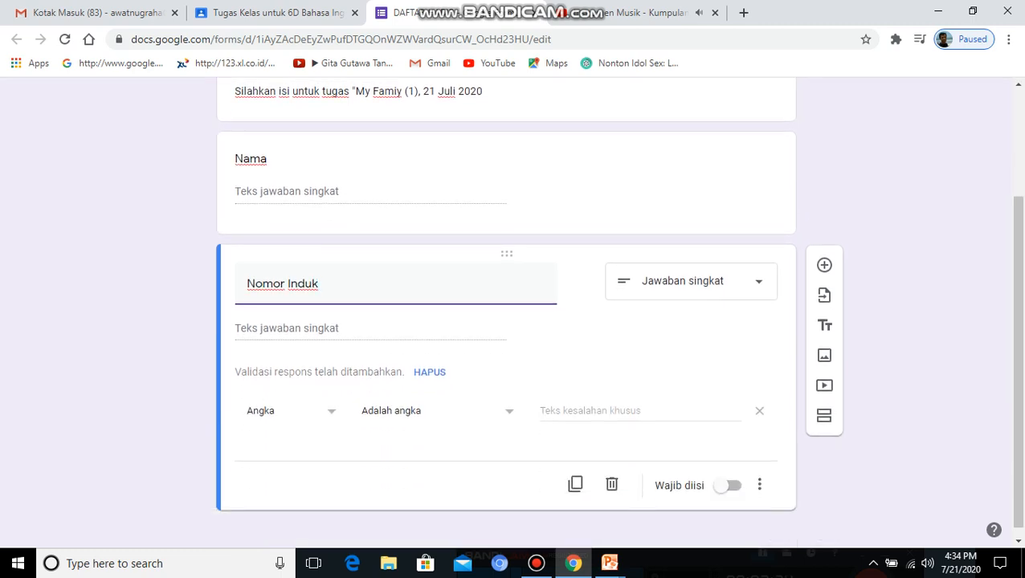
click(824, 265)
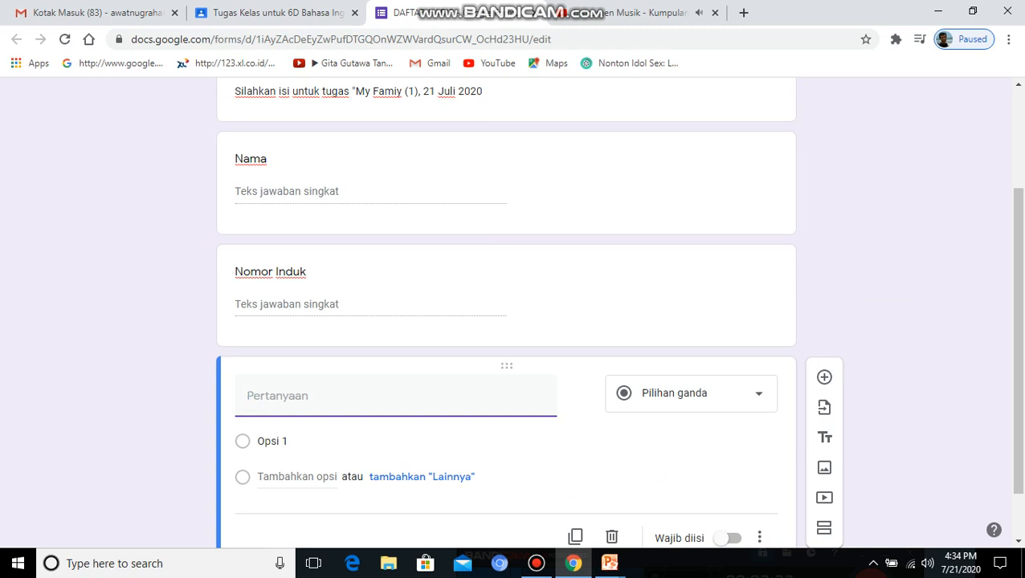
text(Mata Pelajaran)
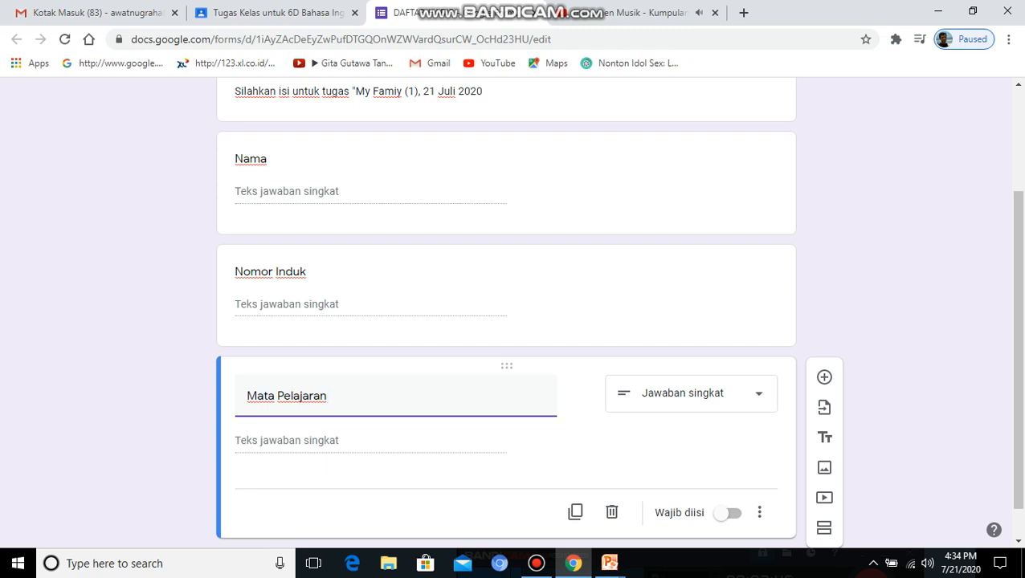
Step: Add a multiple-choice question titled Kelas below Mata Pelajaran
scroll(514, 321, down, 1)
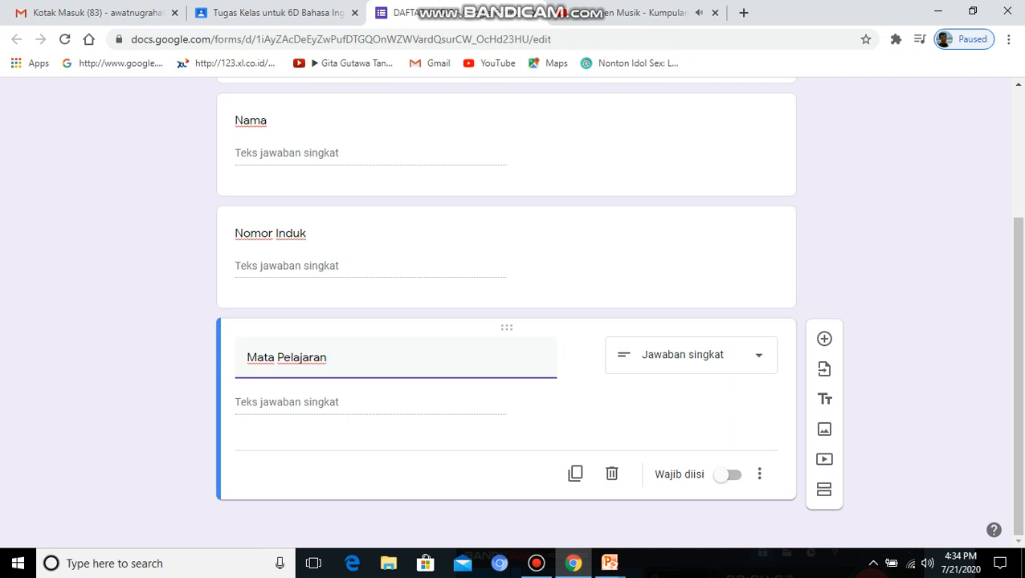
scroll(506, 305, up, 2)
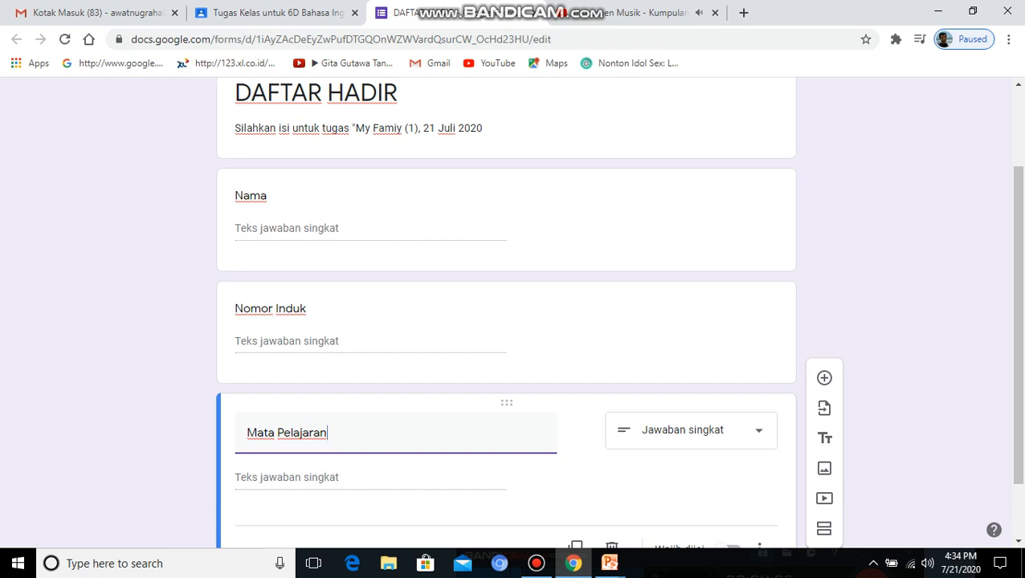
scroll(506, 305, down, 1)
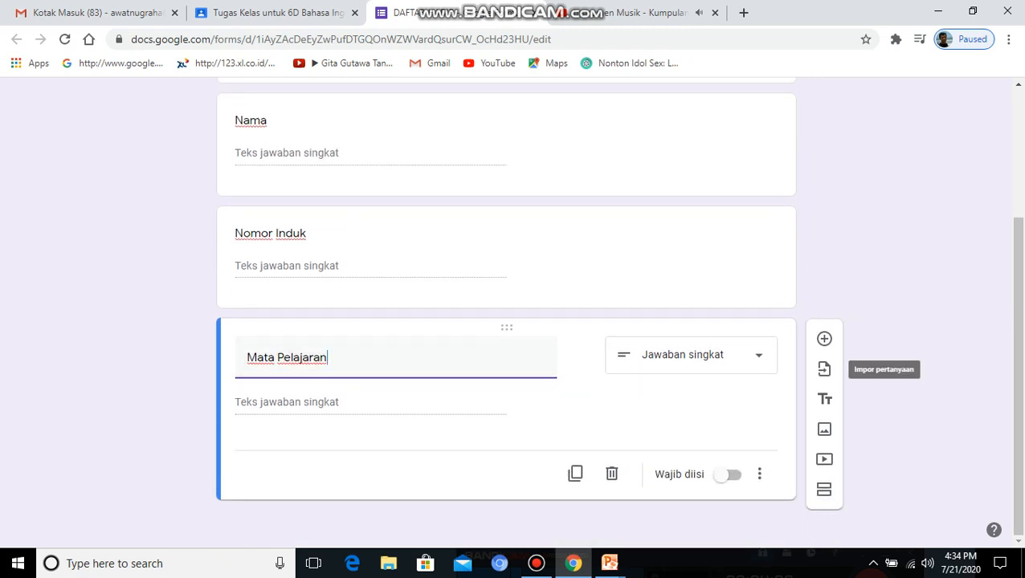
click(824, 338)
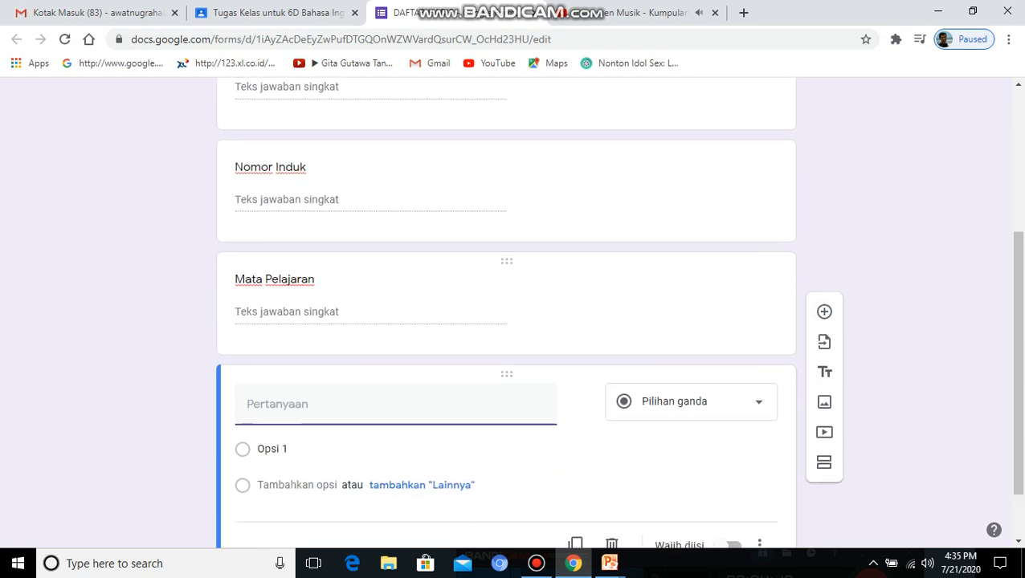
text(Kelas)
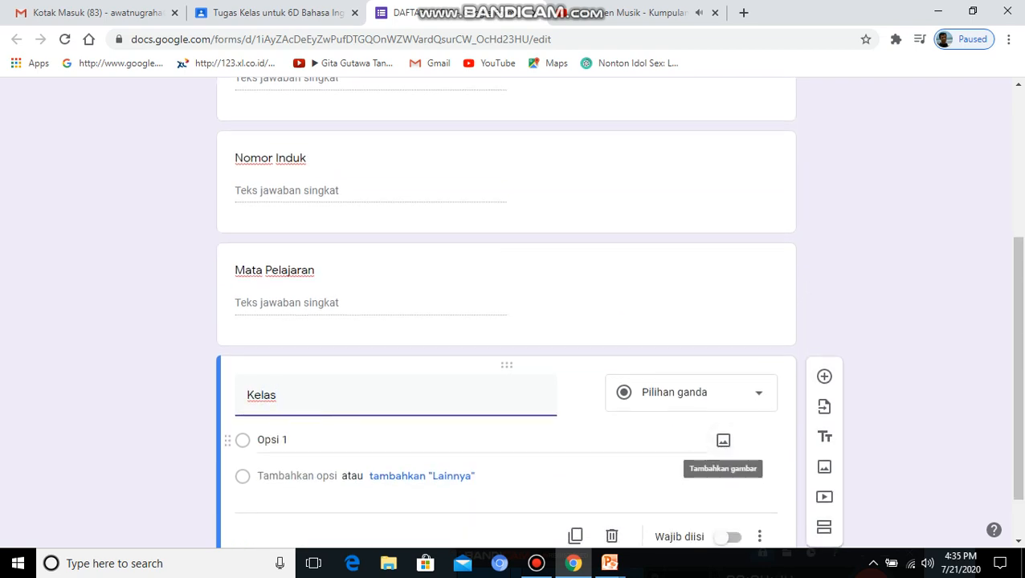
Step: Enter 5A, 5B, 5C and 5D as the first four answer options of the Kelas question
scroll(723, 440, down, 1)
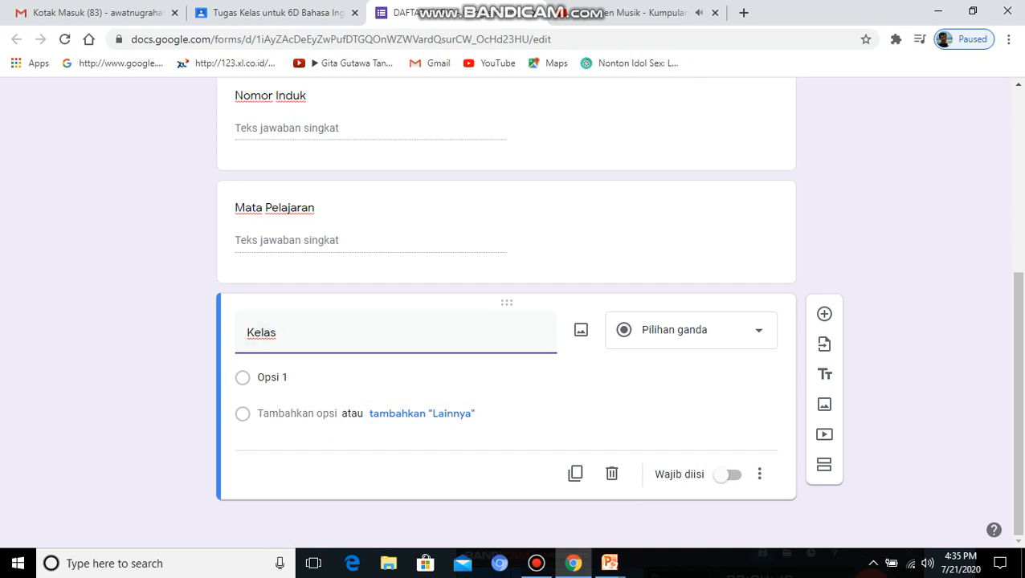
click(283, 378)
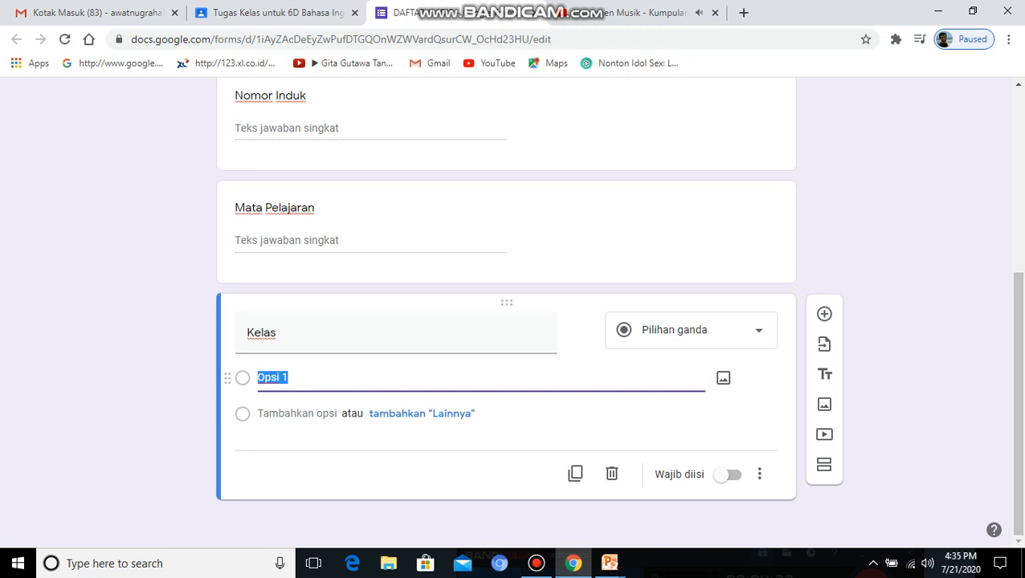
text(5A)
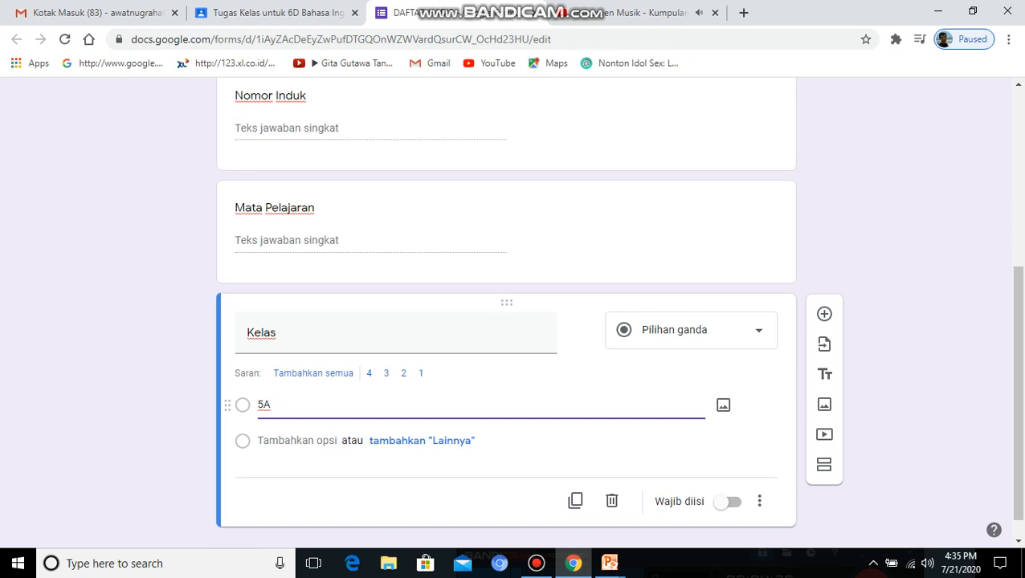
key(Return)
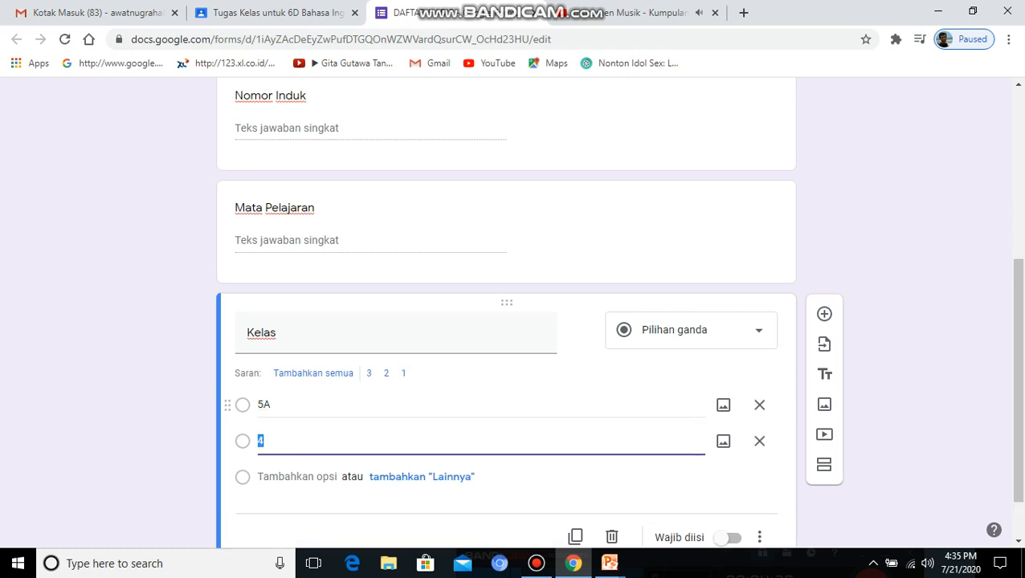
text(5B)
key(Return)
text(5C)
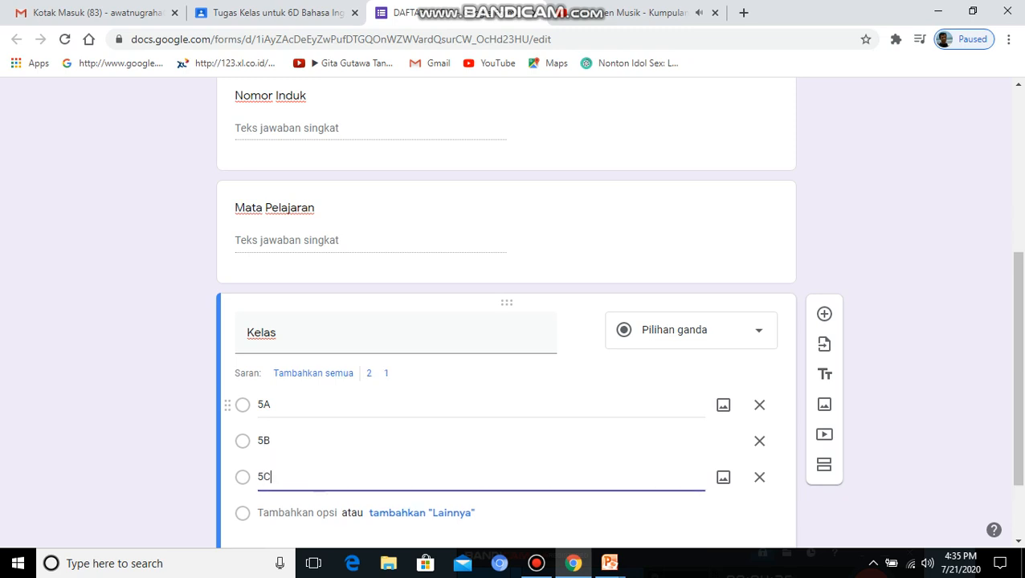
key(Return)
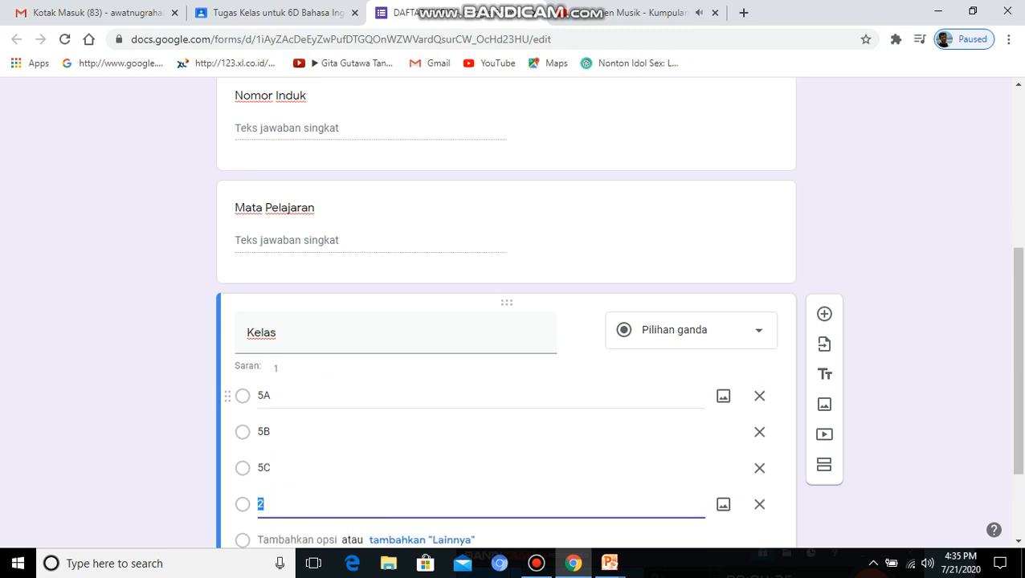
text(5D)
Step: Add the answer options 6A, 6B, 6C and 6D to the Kelas question below 5D
key(Return)
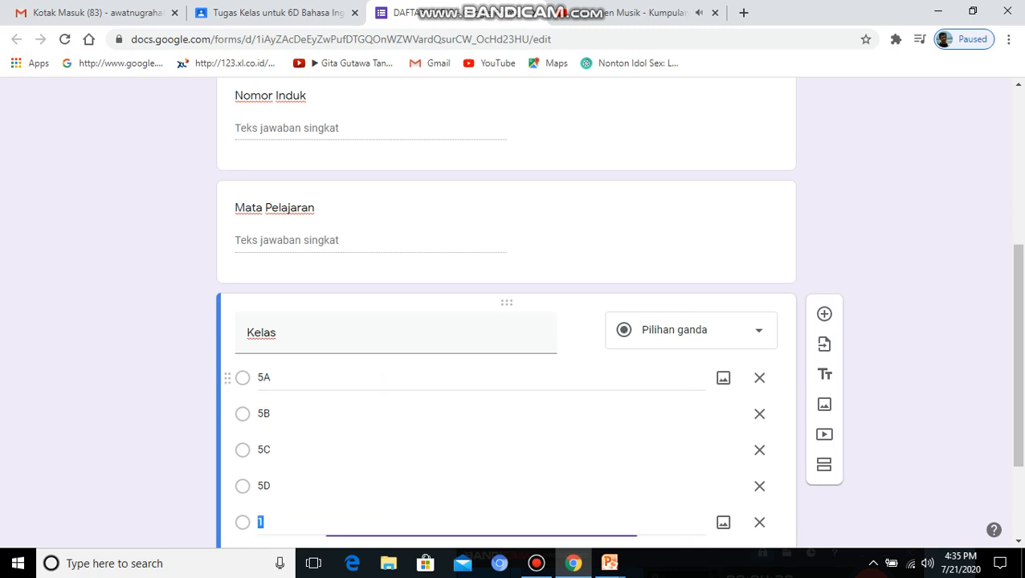
text(6A)
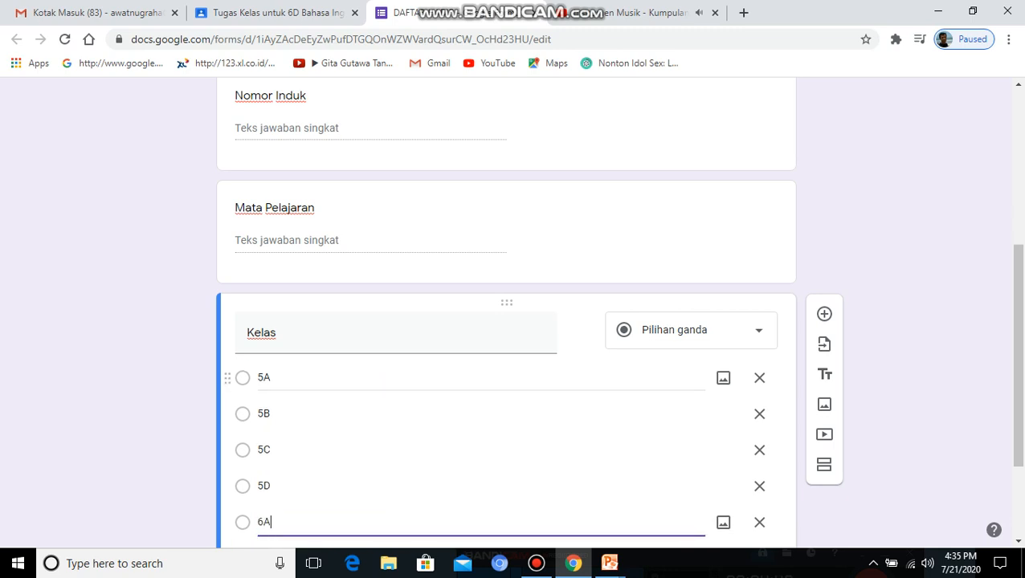
key(Return)
text(6B)
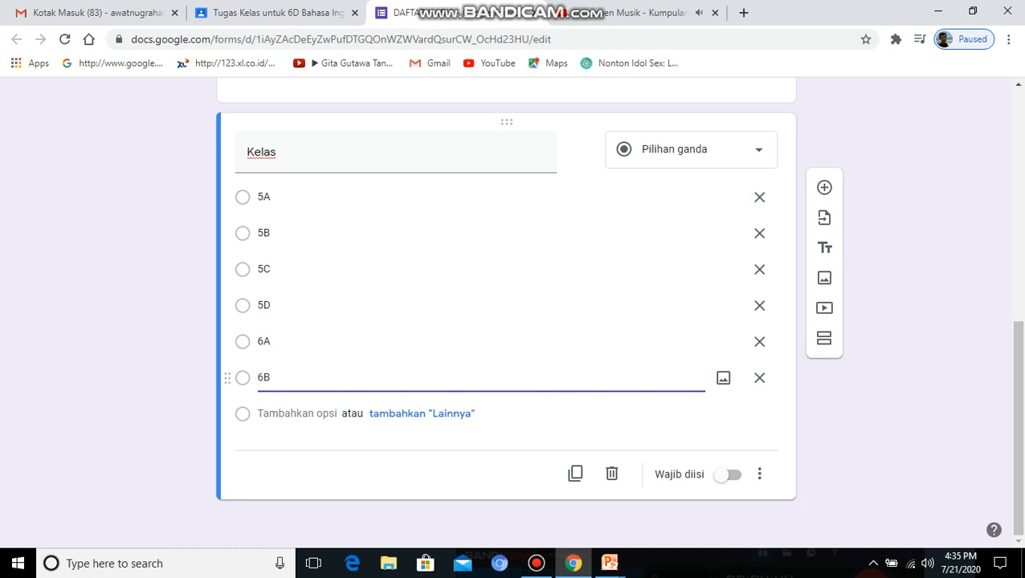
key(Return)
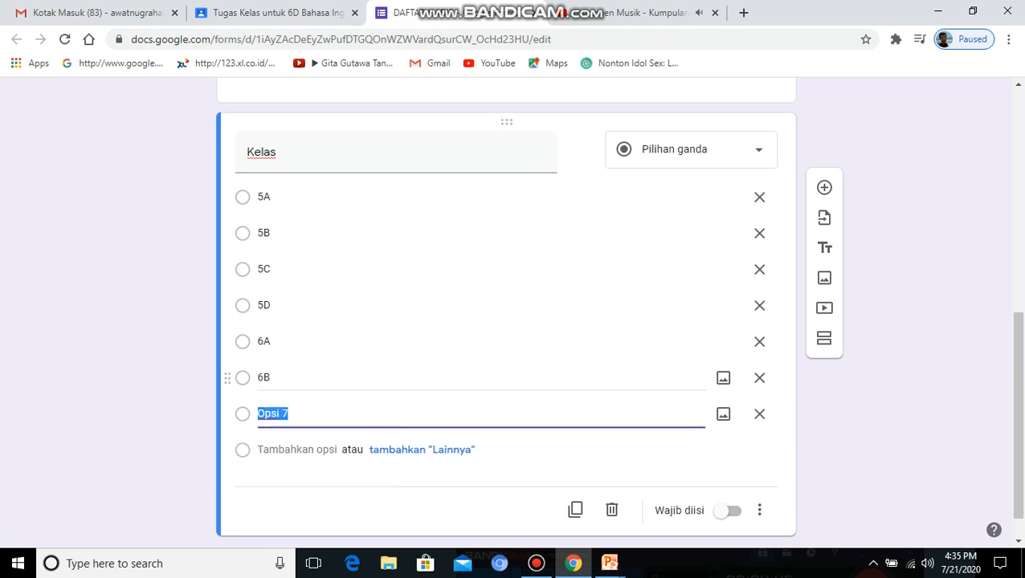
text(6C)
key(Return)
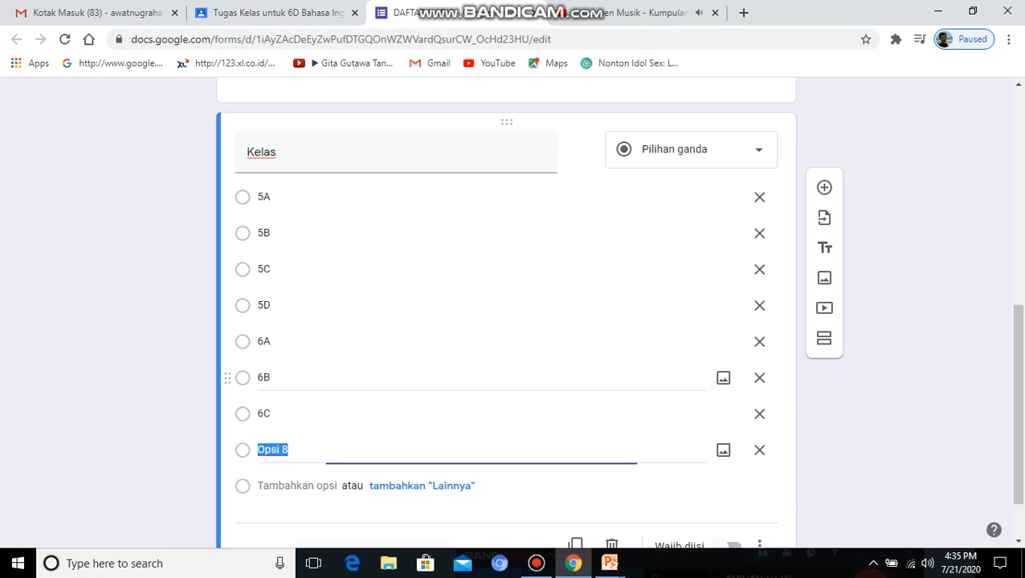
text(6D)
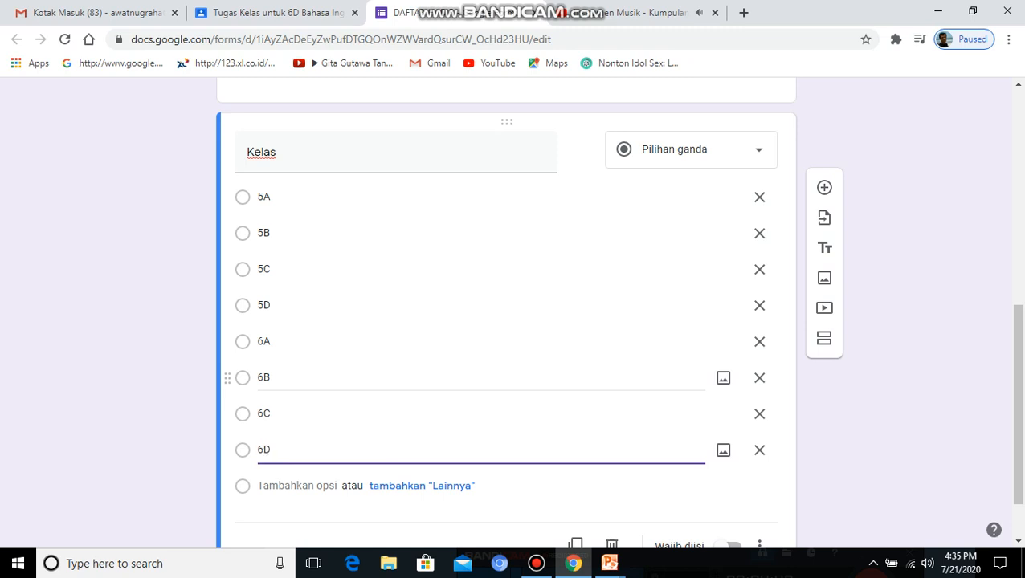
Step: Preview the DAFTAR HADIR form and look through all its questions and the Kelas answer options
scroll(481, 414, up, 1)
scroll(505, 321, up, 5)
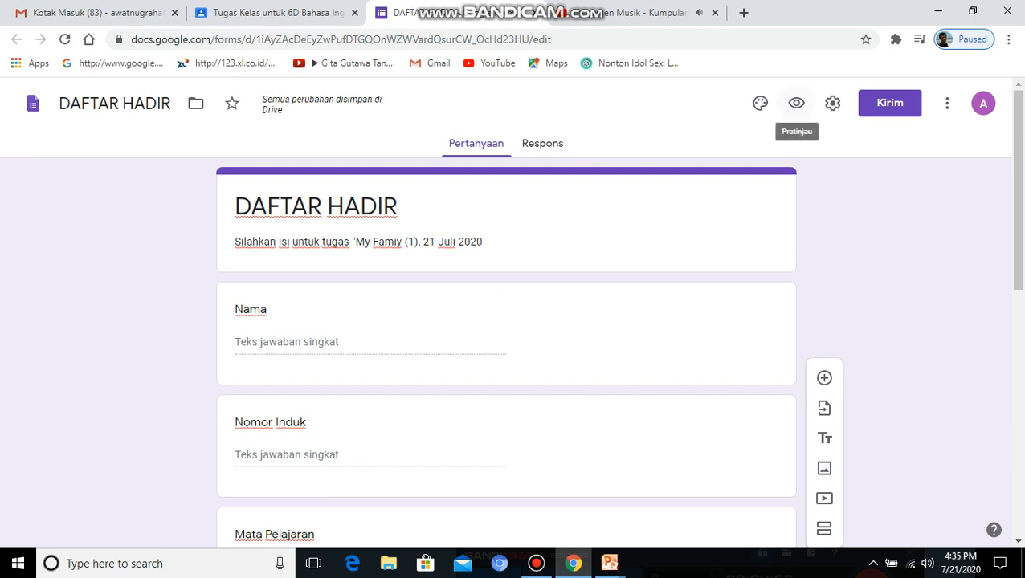
click(796, 103)
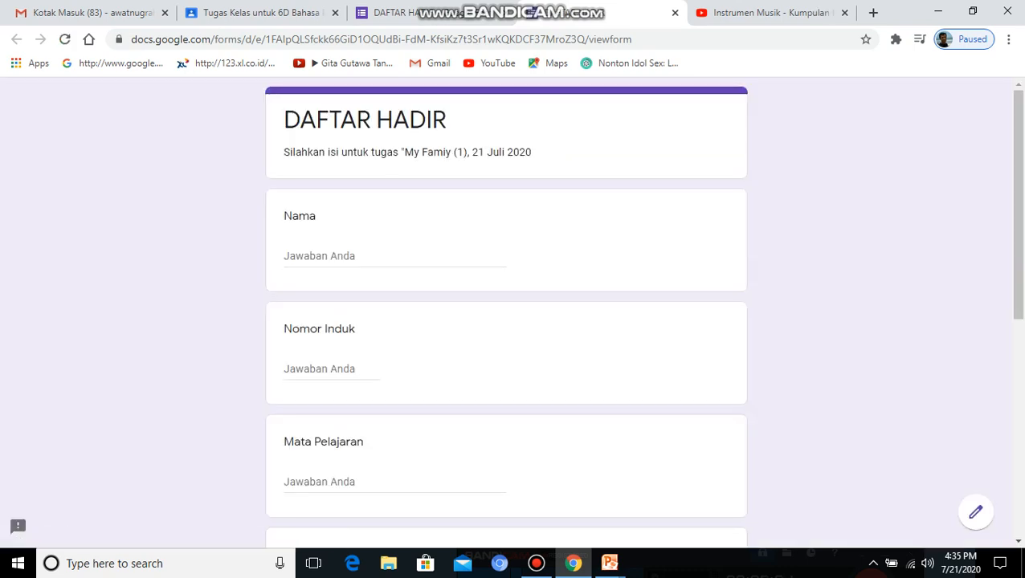
scroll(506, 321, down, 1)
scroll(506, 321, down, 4)
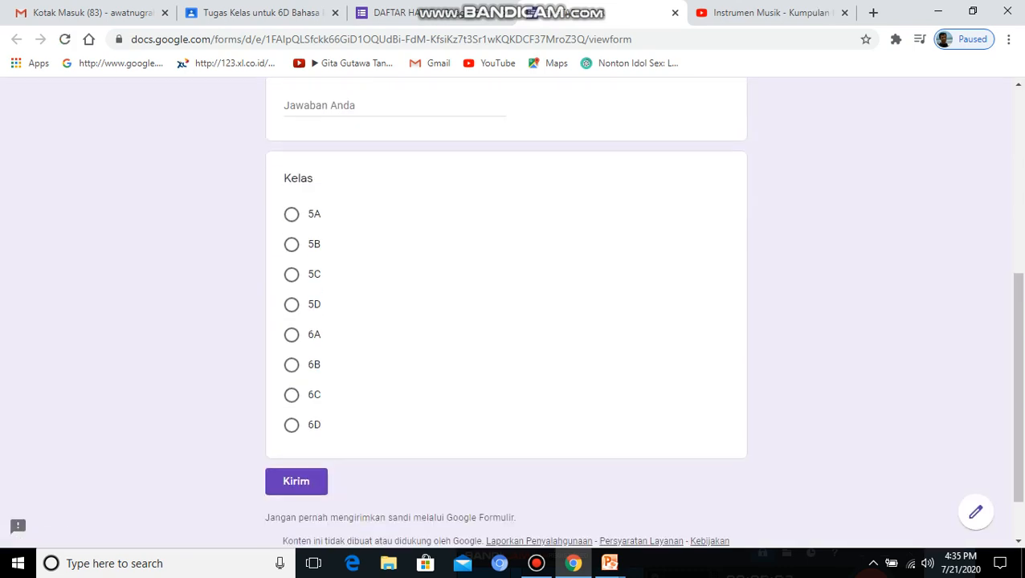
scroll(506, 321, up, 5)
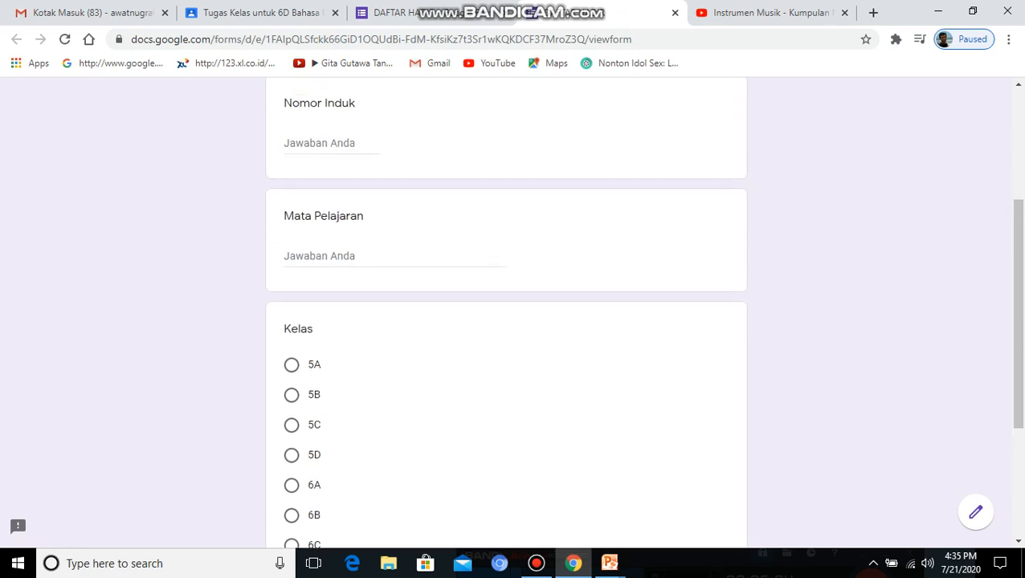
scroll(506, 321, down, 3)
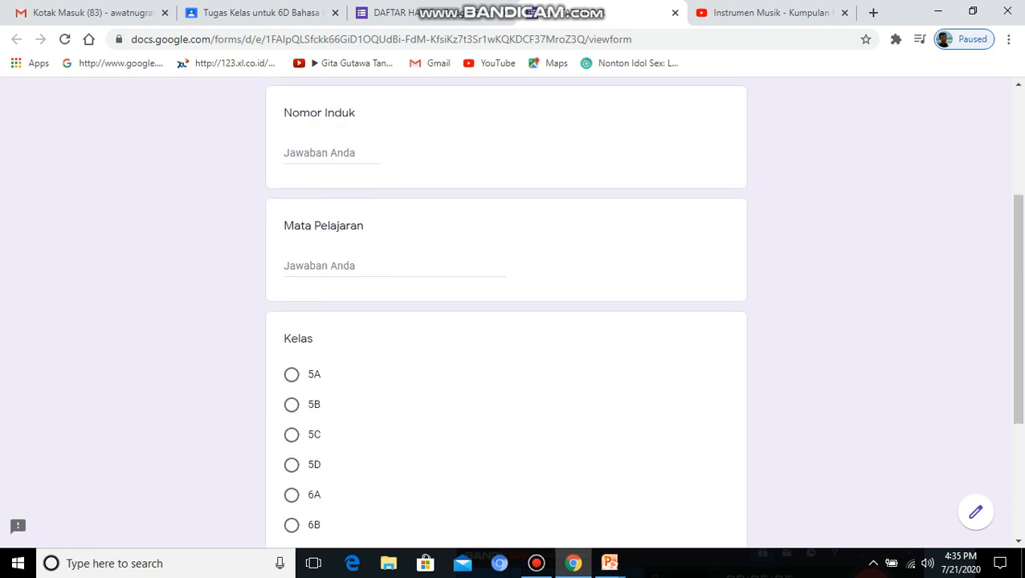
scroll(506, 322, up, 3)
Step: Return to the form editor and make the Nama question required (Wajib diisi)
click(395, 12)
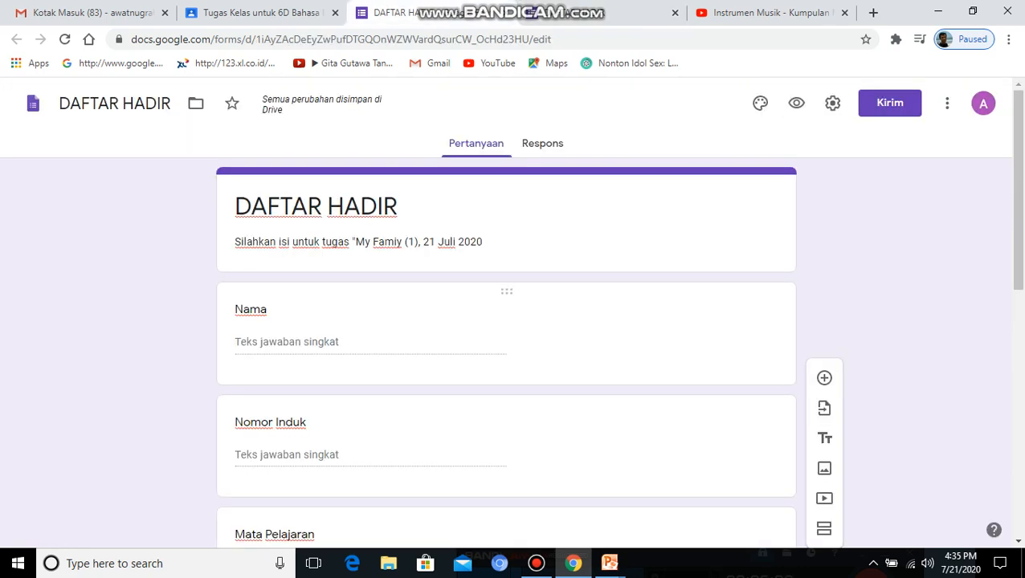
click(334, 315)
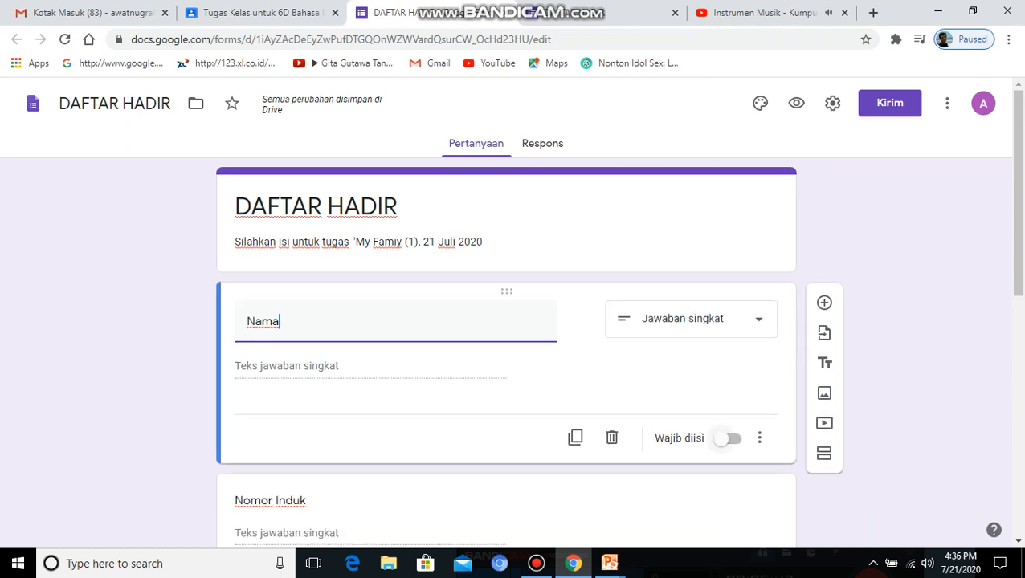
click(728, 439)
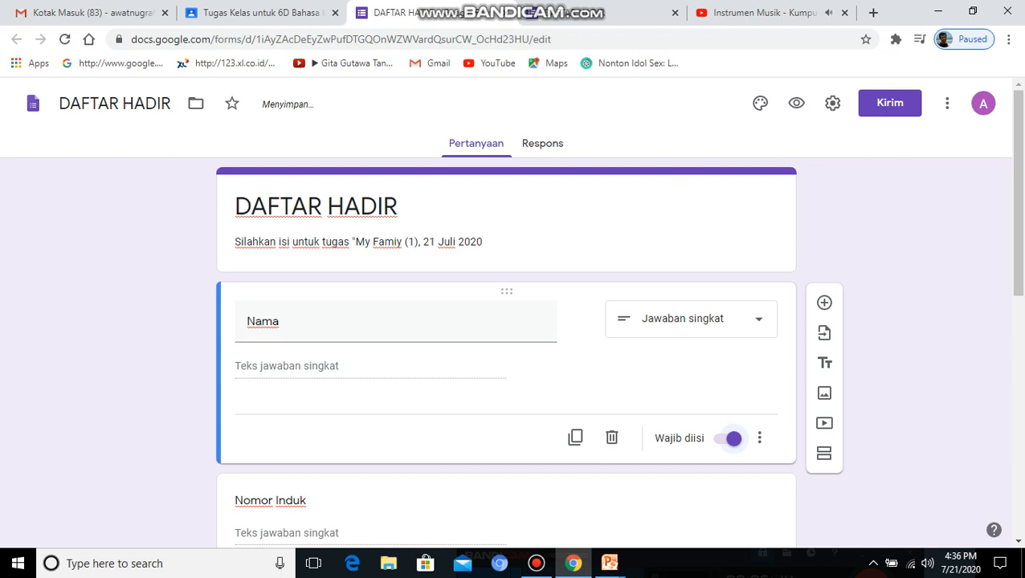
Step: Make the Kelas question required (Wajib diisi) as well
scroll(506, 310, down, 3)
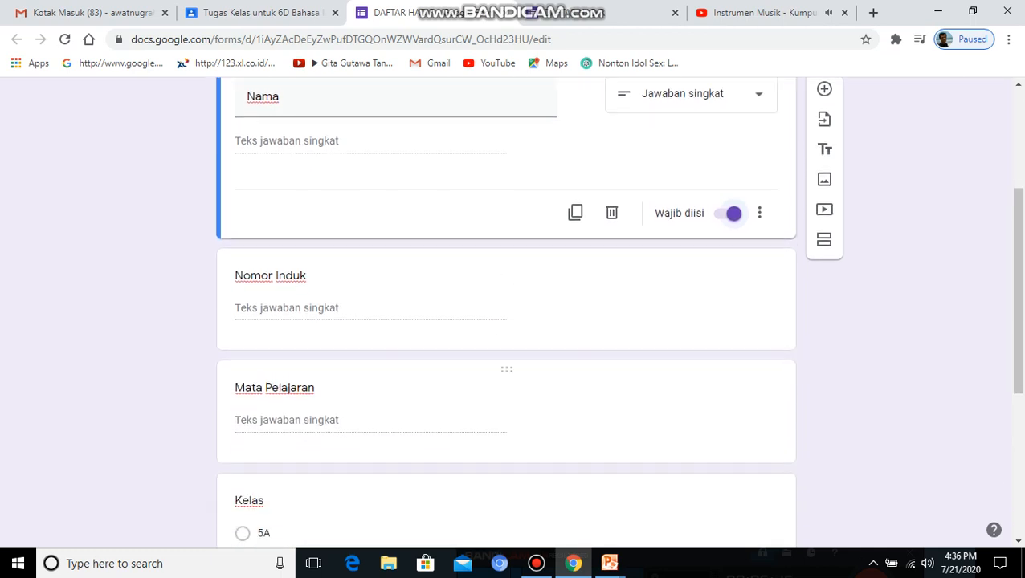
scroll(506, 310, down, 4)
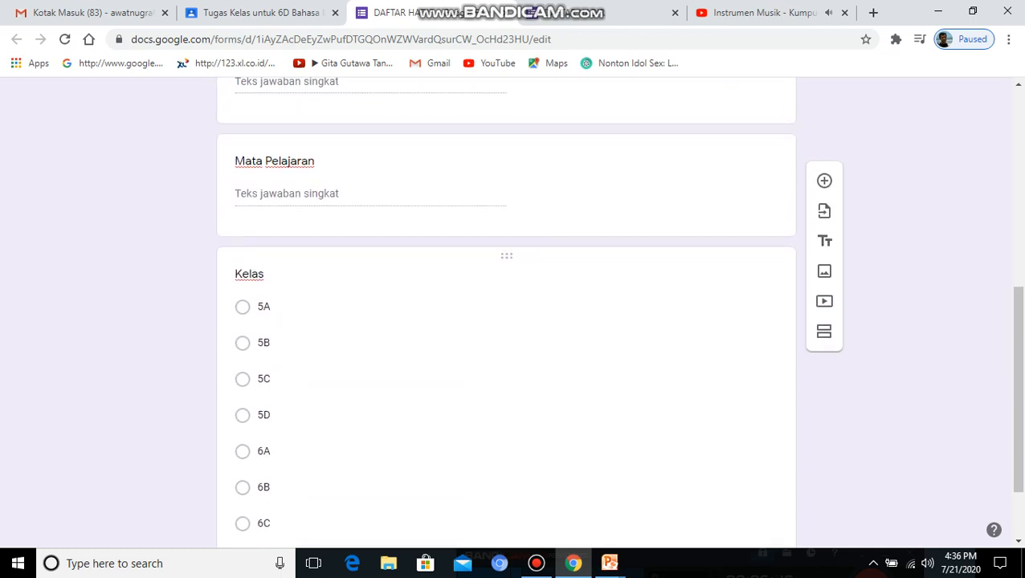
scroll(506, 310, down, 1)
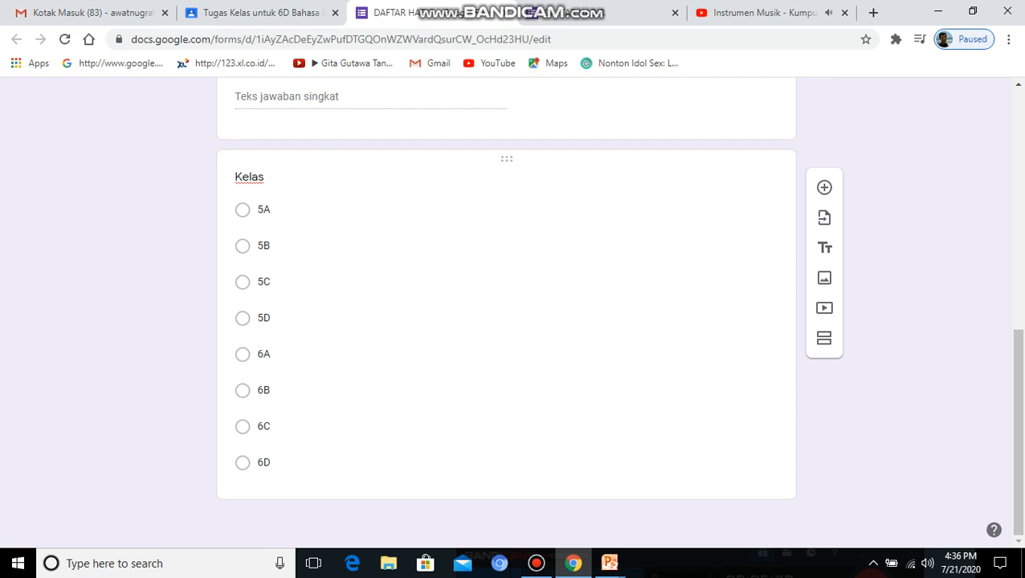
click(506, 319)
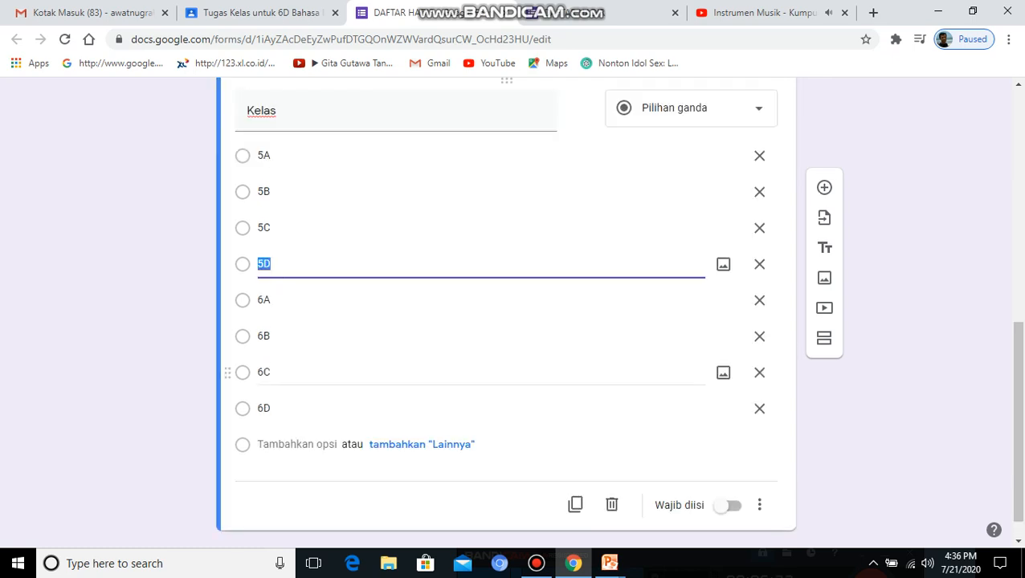
scroll(506, 370, down, 1)
click(727, 474)
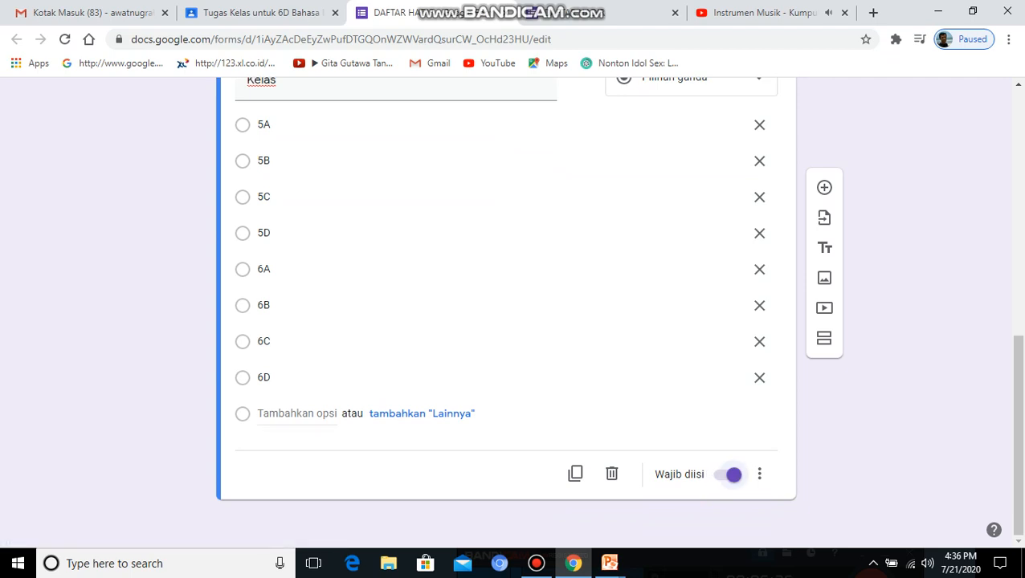
scroll(506, 310, up, 5)
scroll(505, 310, up, 3)
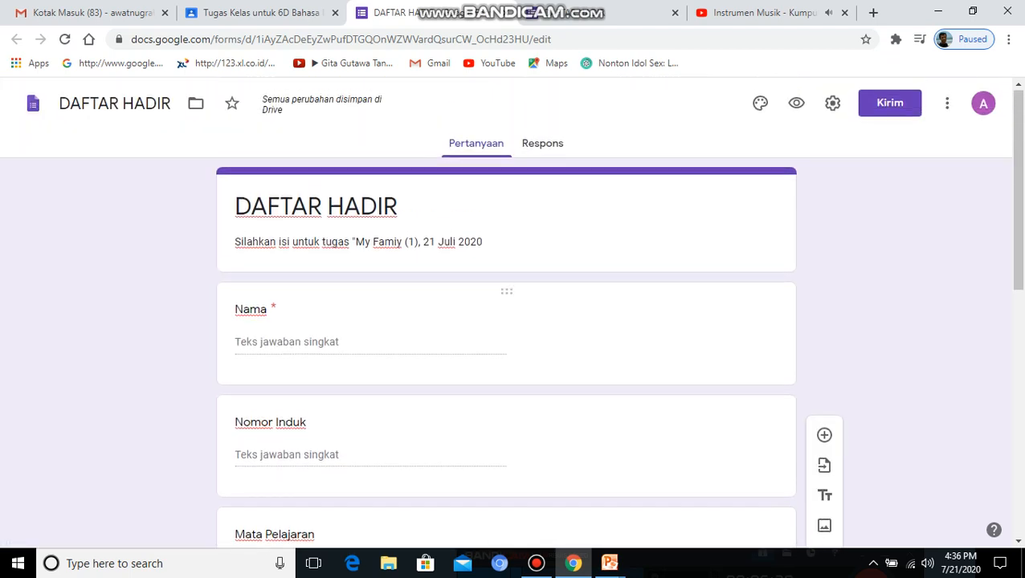
scroll(506, 309, down, 7)
scroll(506, 310, down, 1)
scroll(506, 310, up, 4)
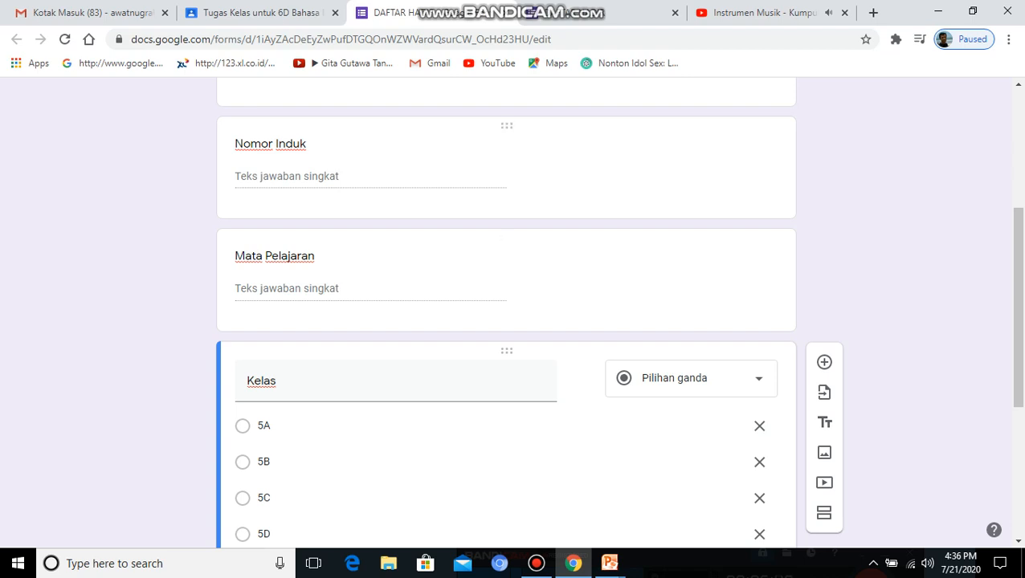
Step: Switch back to Google Classroom, save the My Family (1) material and expand it to show its attachments
click(265, 12)
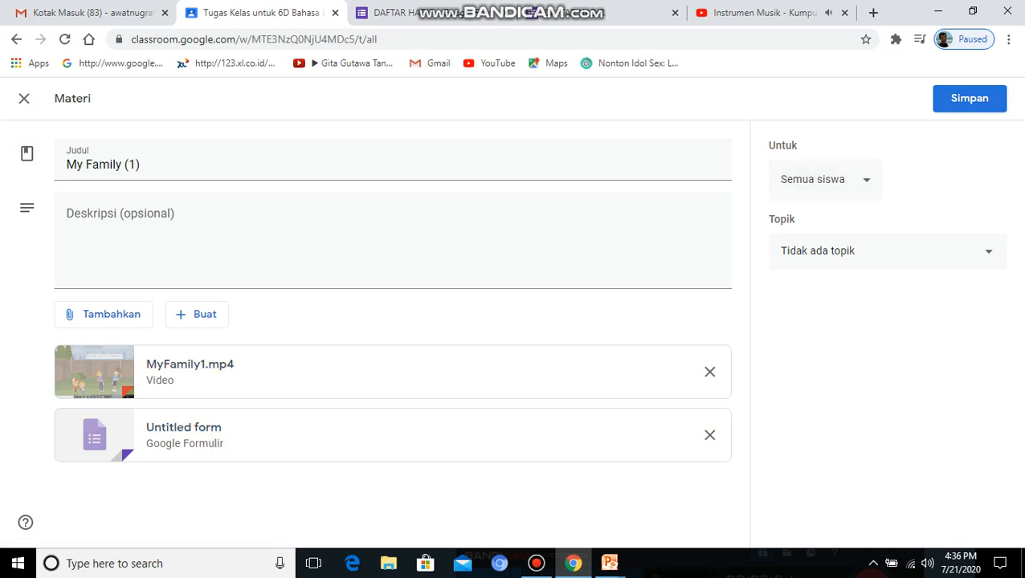
click(969, 98)
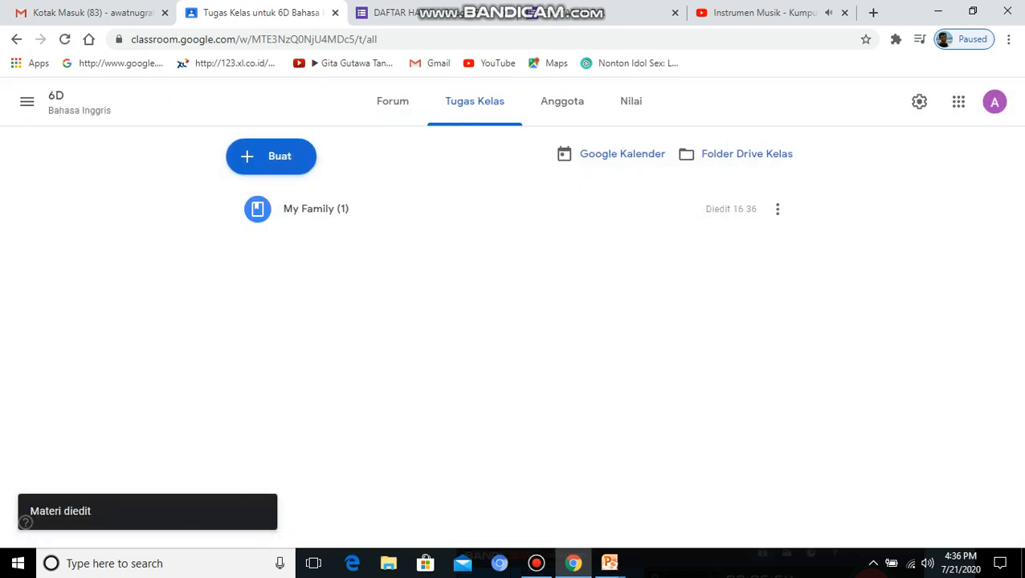
click(385, 209)
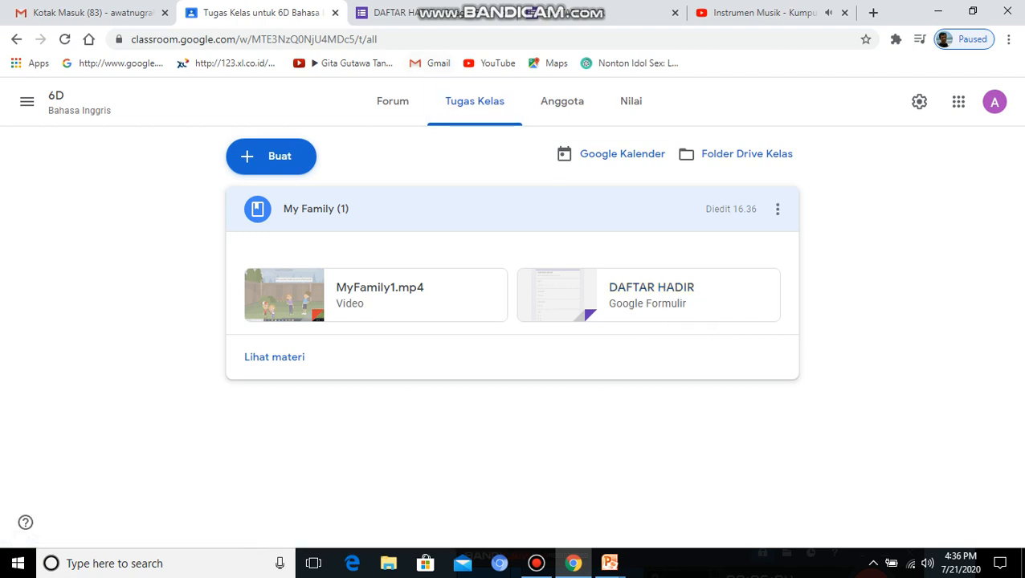
Step: Switch to the live DAFTAR HADIR form and enter a sample student's name under Nama and student number under Nomor Induk
click(514, 13)
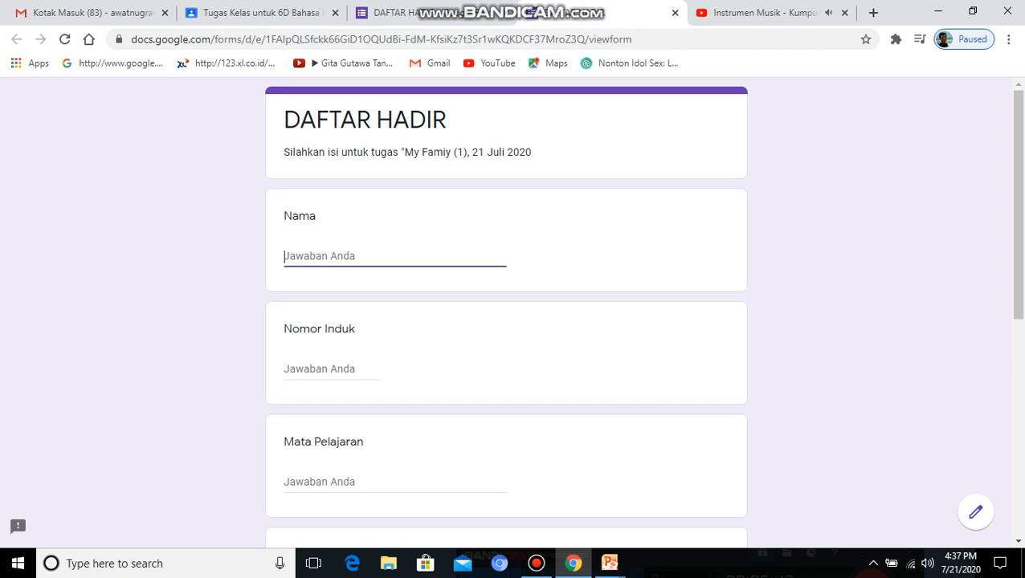
text(ab)
key(BackSpace)
key(BackSpace)
text(Abdi)
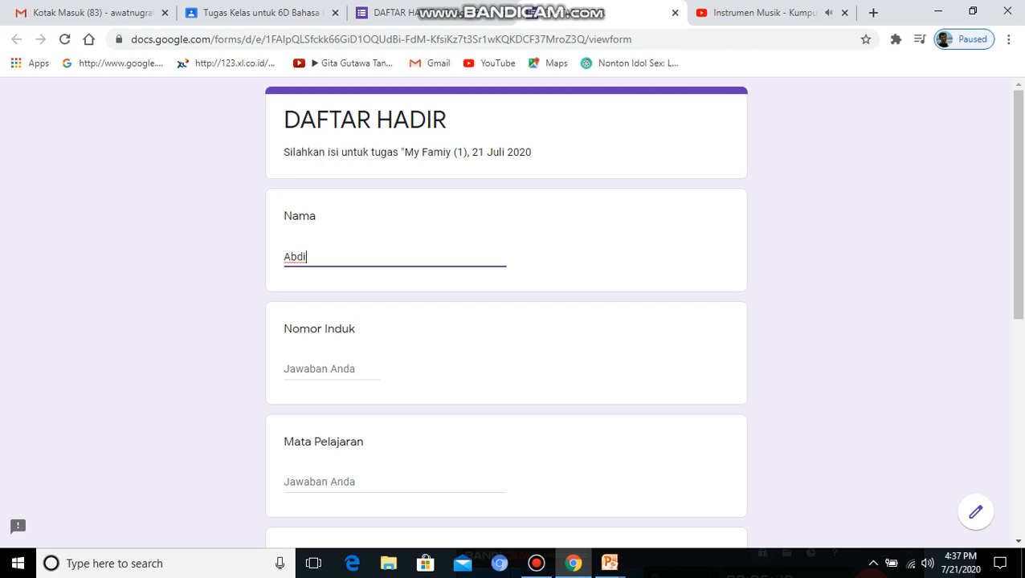
key(Tab)
text(123)
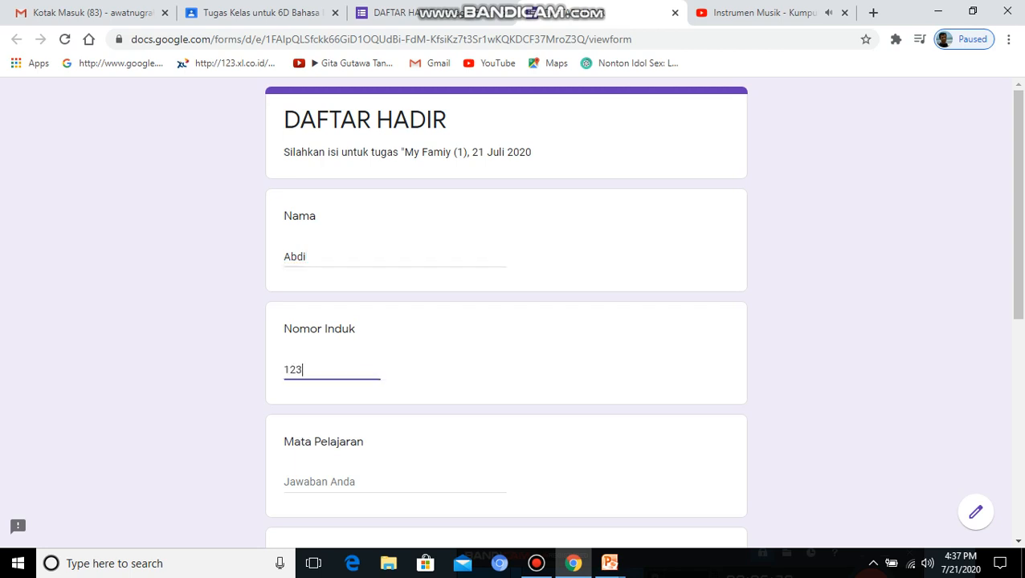
Step: Fill in Mata Pelajaran with Bahasa Inggris, choose 5A as the Kelas and submit the form
scroll(506, 313, down, 1)
key(Tab)
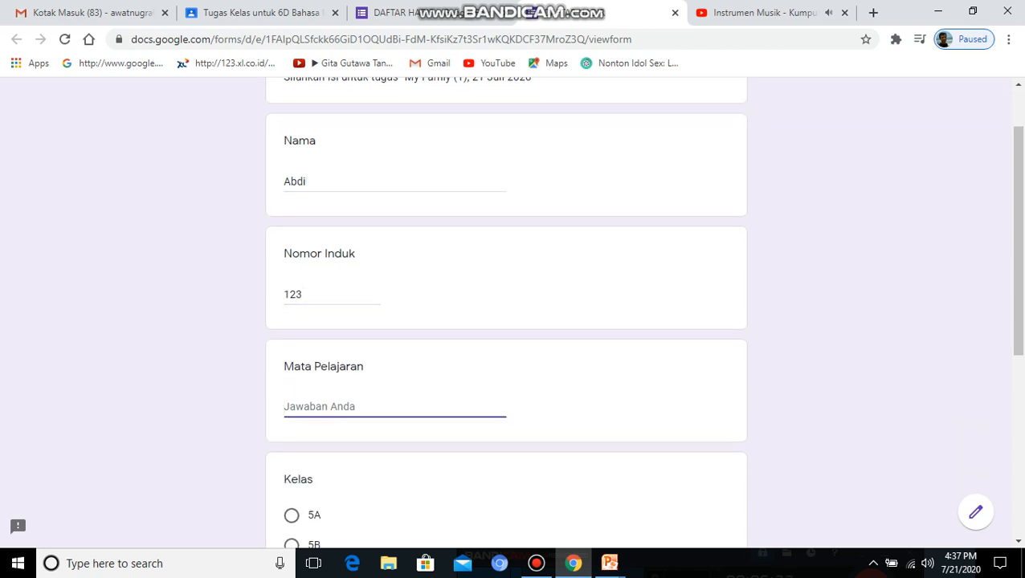
text(Bahasa Inggris)
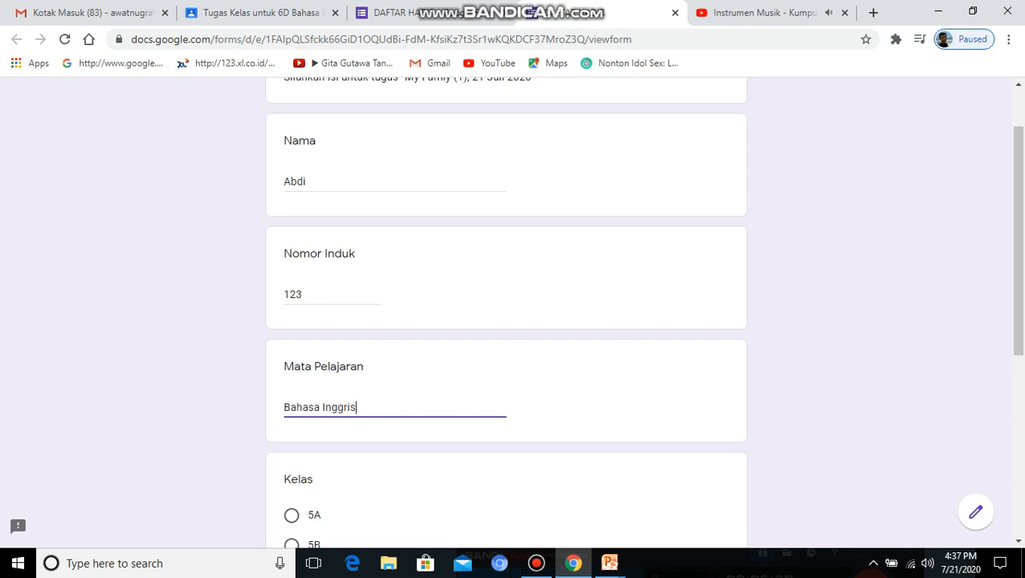
scroll(506, 313, up, 1)
scroll(506, 313, down, 3)
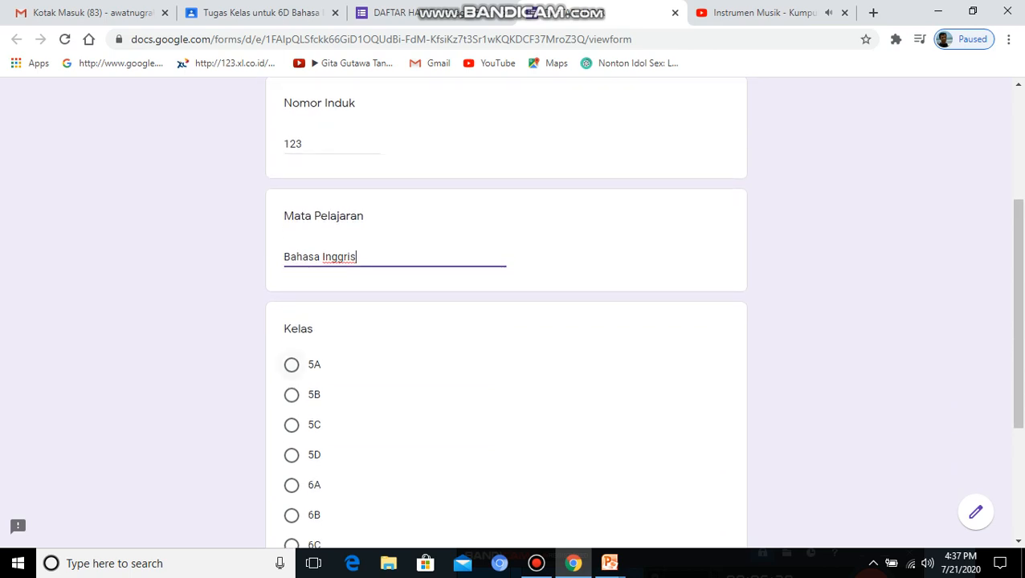
click(292, 364)
scroll(291, 365, down, 3)
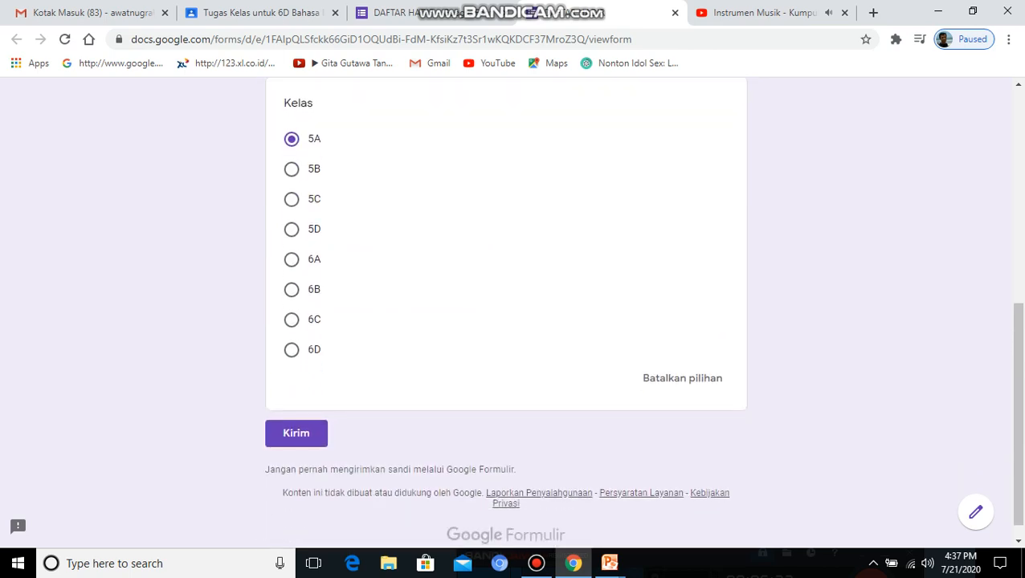
scroll(506, 313, up, 1)
click(295, 508)
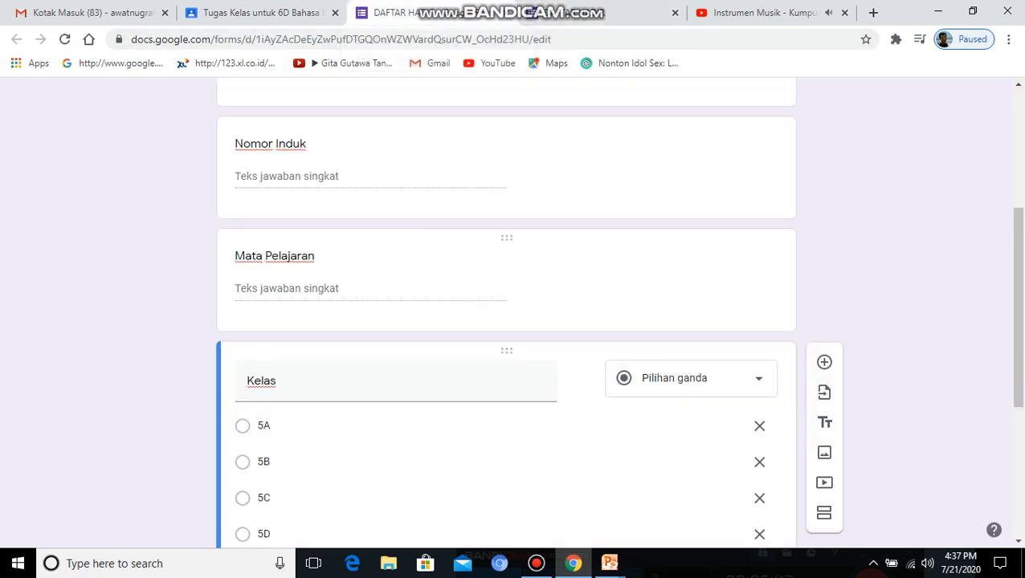
Step: View the responses in the DAFTAR HADIR form editor and create a new spreadsheet for them named DAFTAR HADIR (Respons)
scroll(506, 321, up, 4)
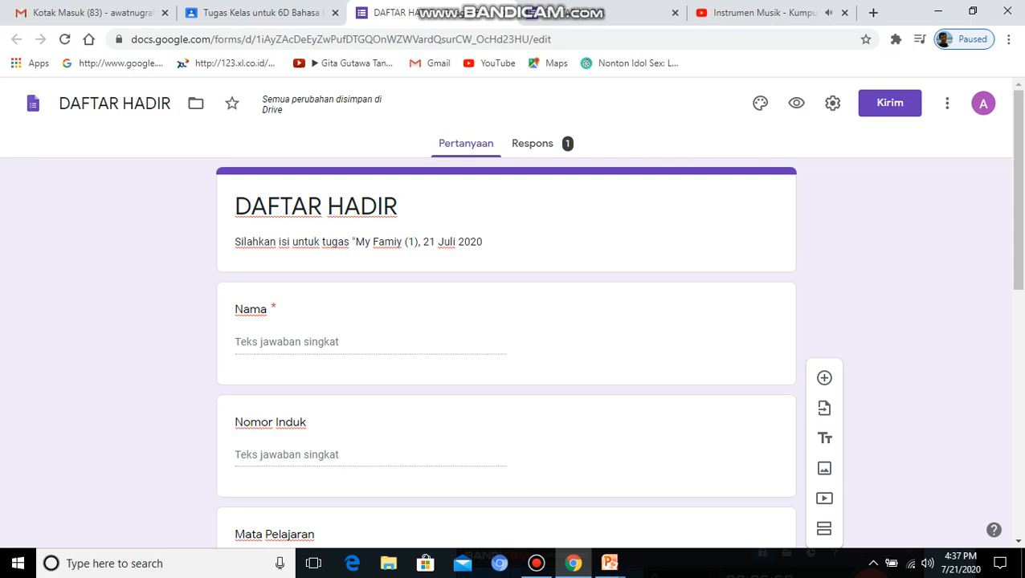
click(532, 143)
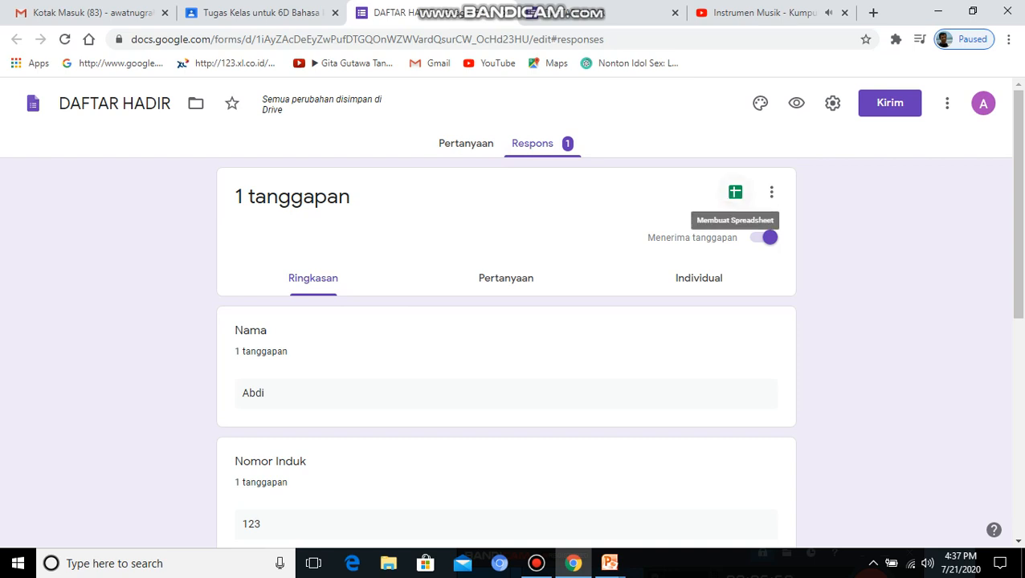
click(734, 191)
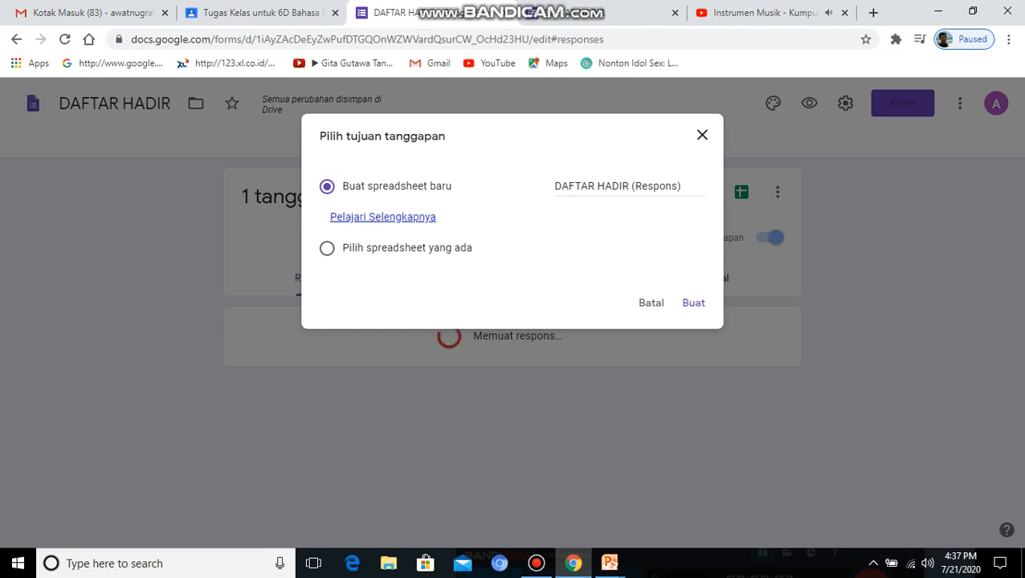
key(Return)
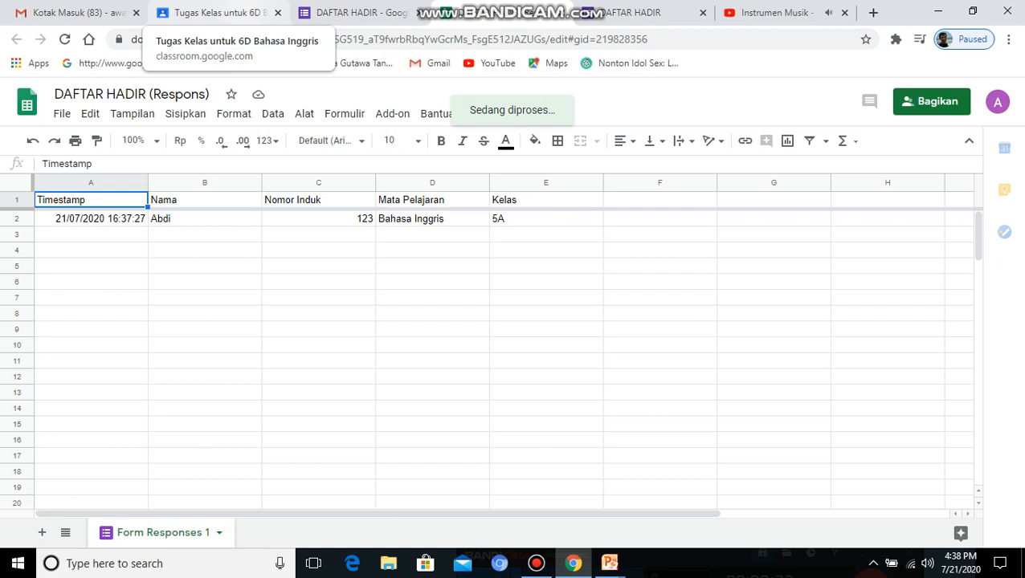
Step: Switch back to Google Classroom, open the 6C Bahasa Inggris class and look over its forum
click(215, 12)
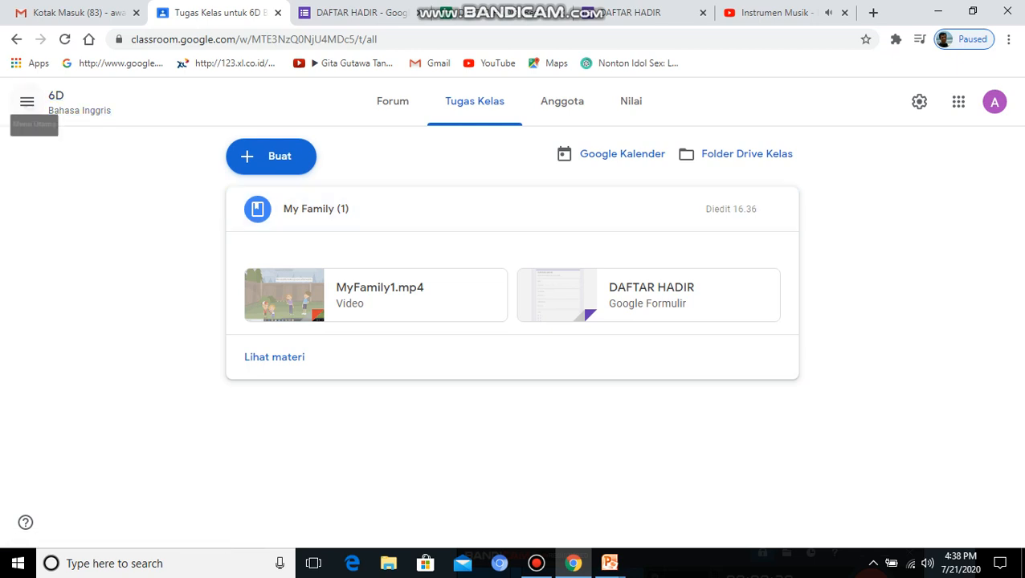
click(27, 102)
scroll(105, 289, down, 3)
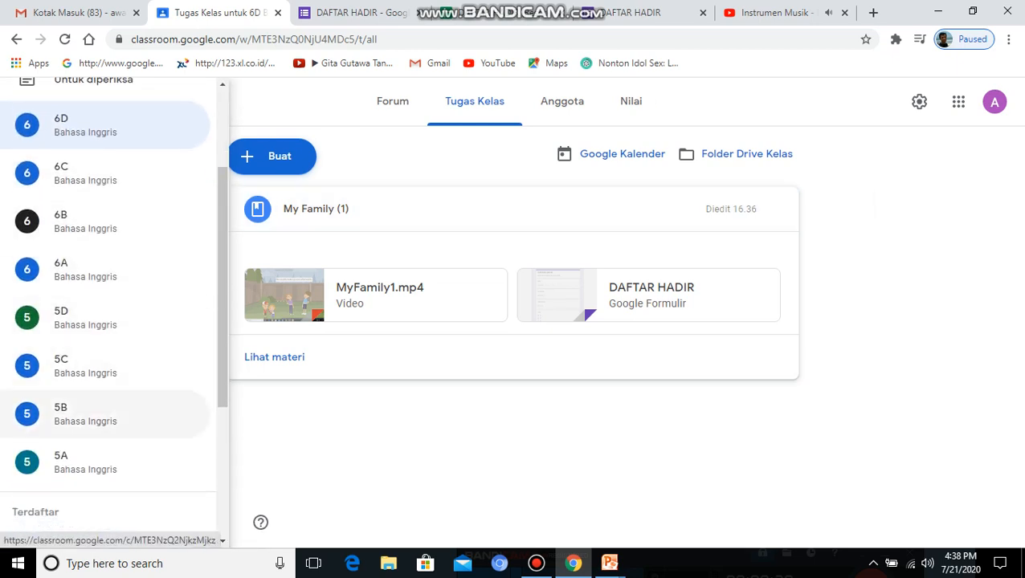
scroll(104, 401, down, 1)
scroll(104, 377, up, 1)
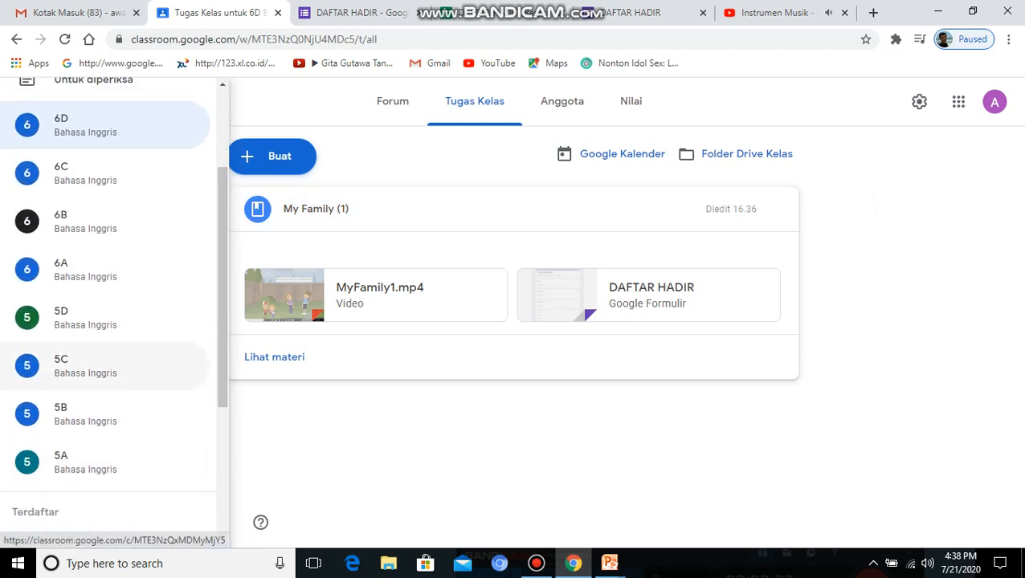
click(88, 172)
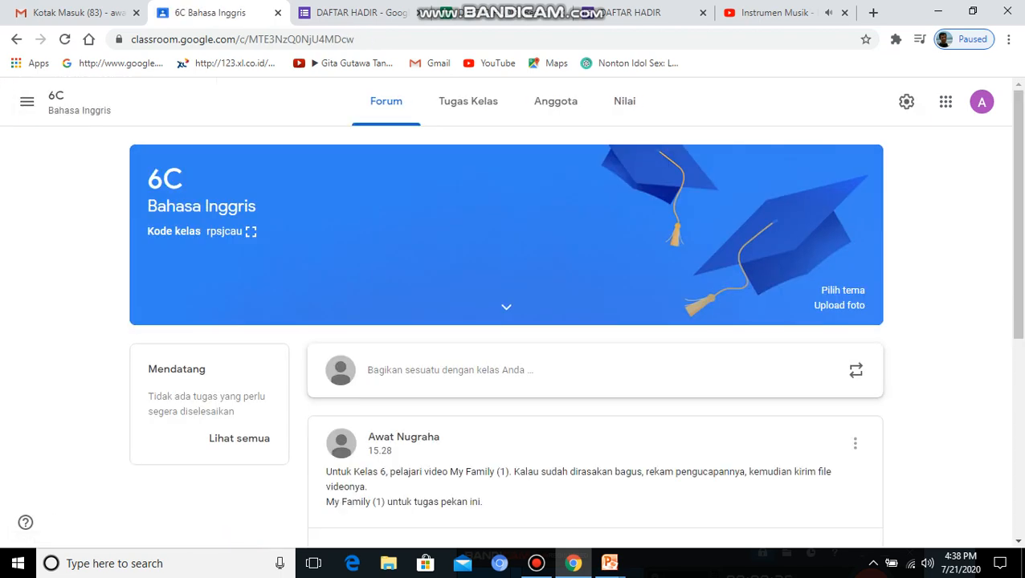
scroll(514, 305, down, 1)
scroll(514, 306, up, 1)
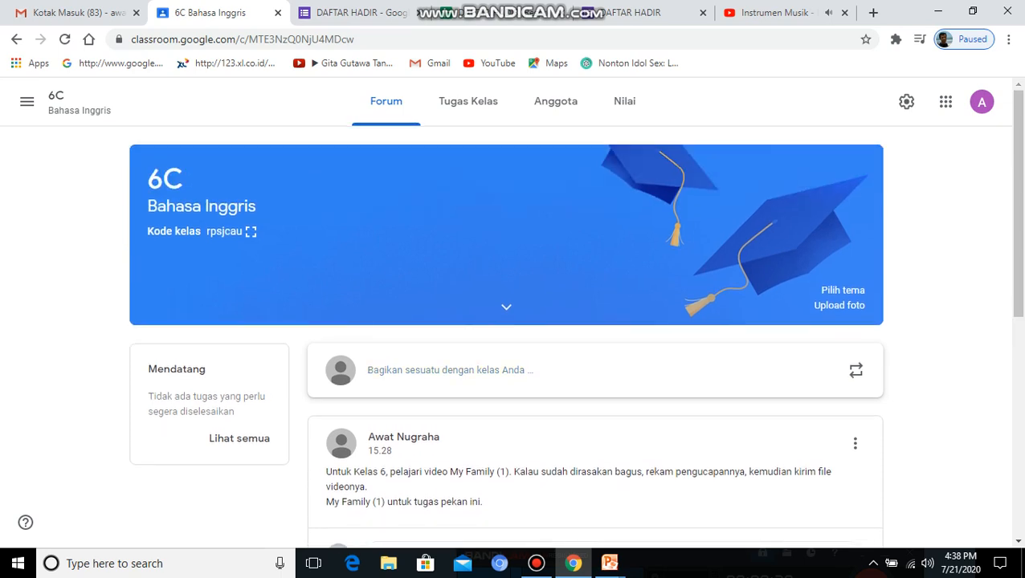
scroll(514, 322, down, 2)
scroll(514, 321, up, 2)
Step: Open the My Family (1) material in the 6C class's Tugas Kelas for editing
click(467, 101)
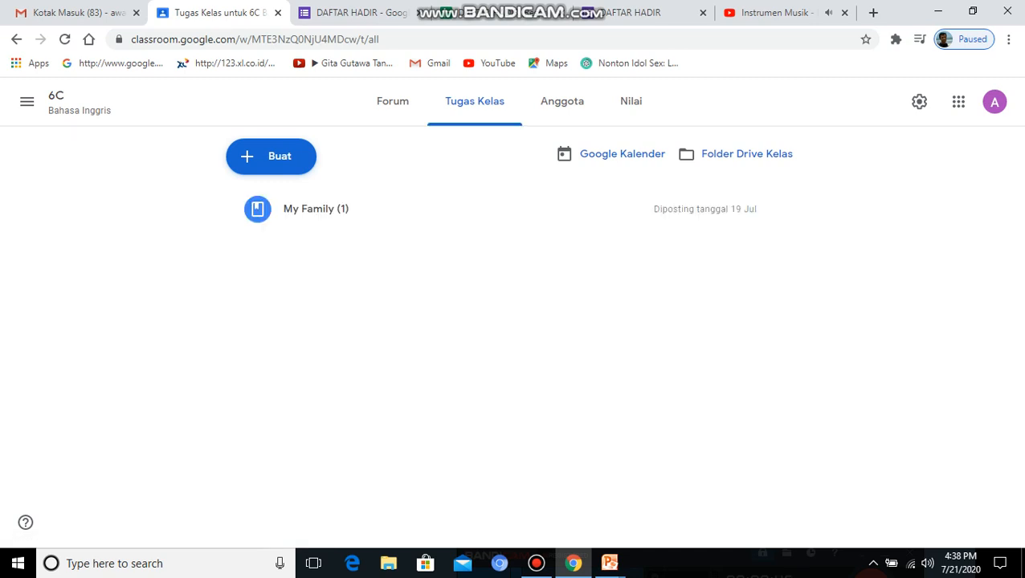
click(777, 208)
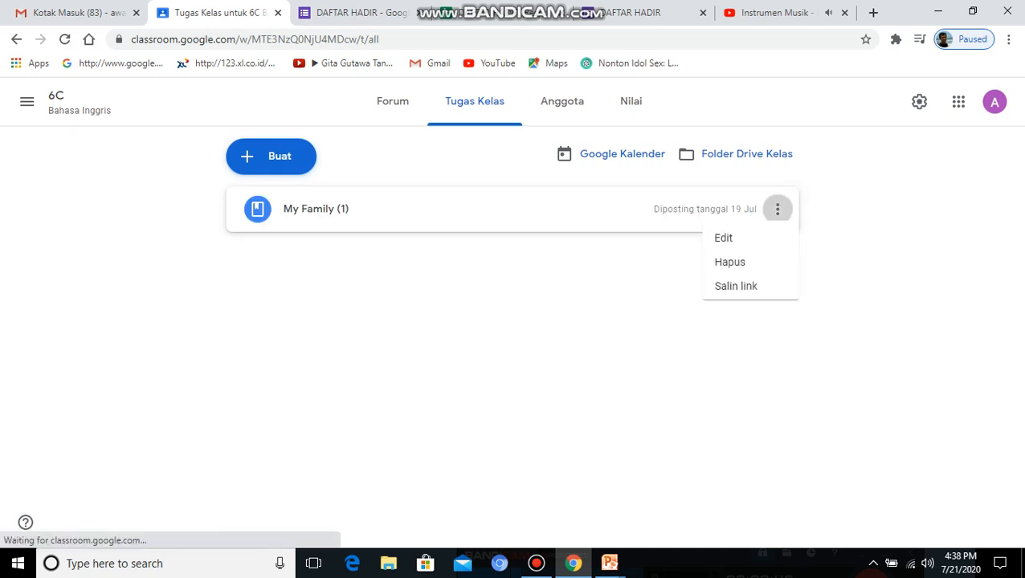
click(723, 241)
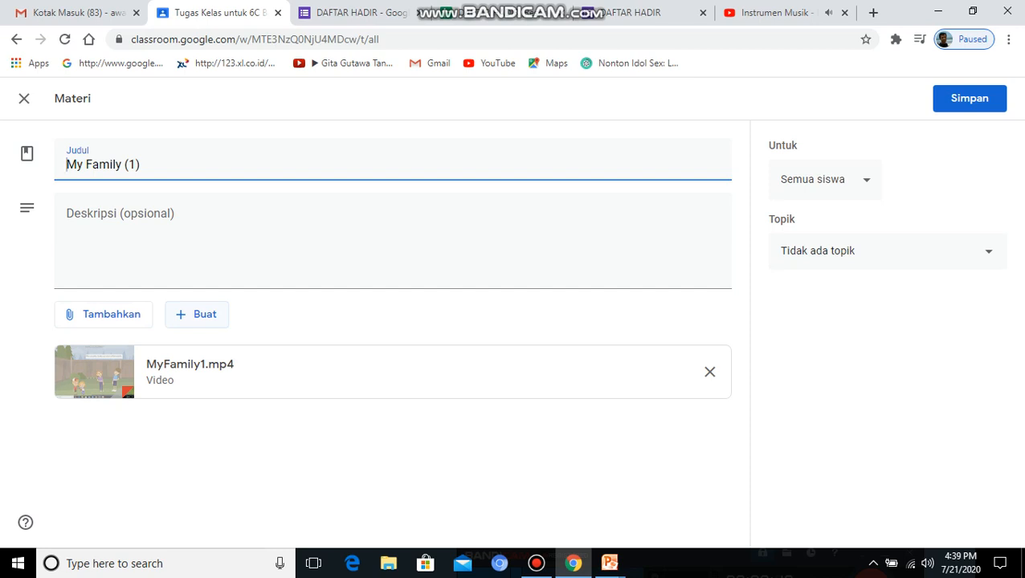
Step: Attach the existing DAFTAR HADIR form from Google Drive to the 6C My Family (1) material and save it
click(196, 314)
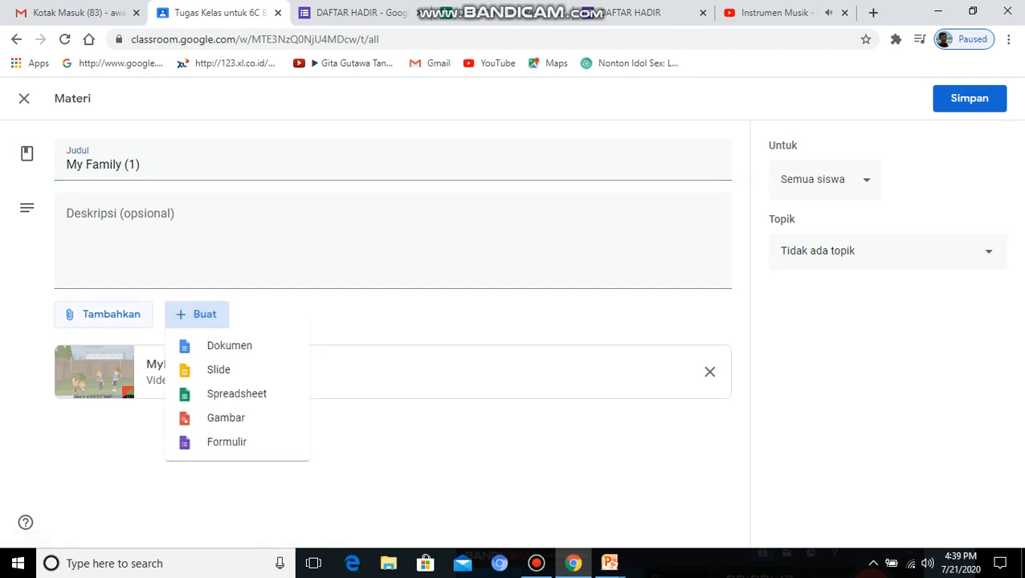
click(104, 314)
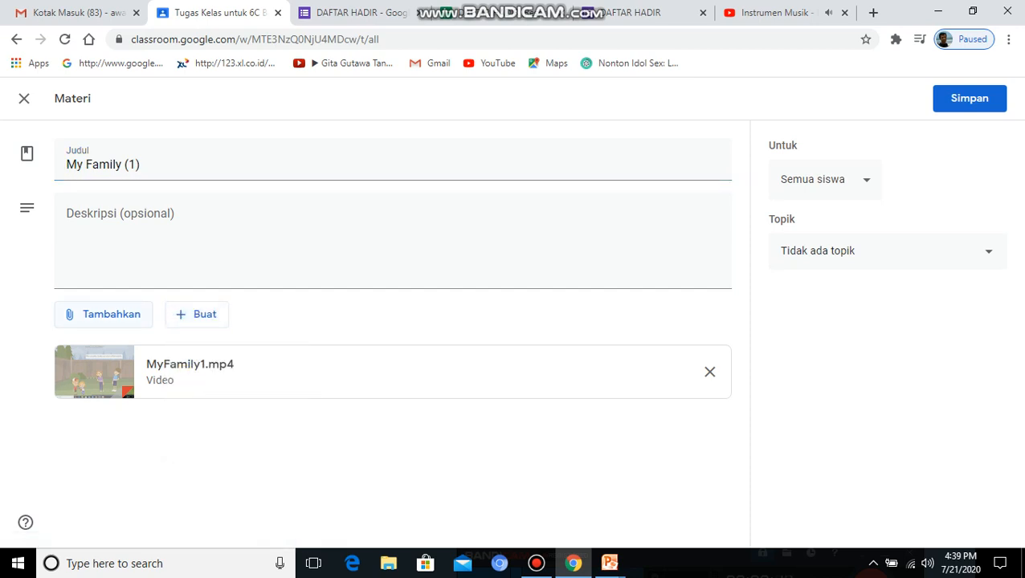
click(104, 314)
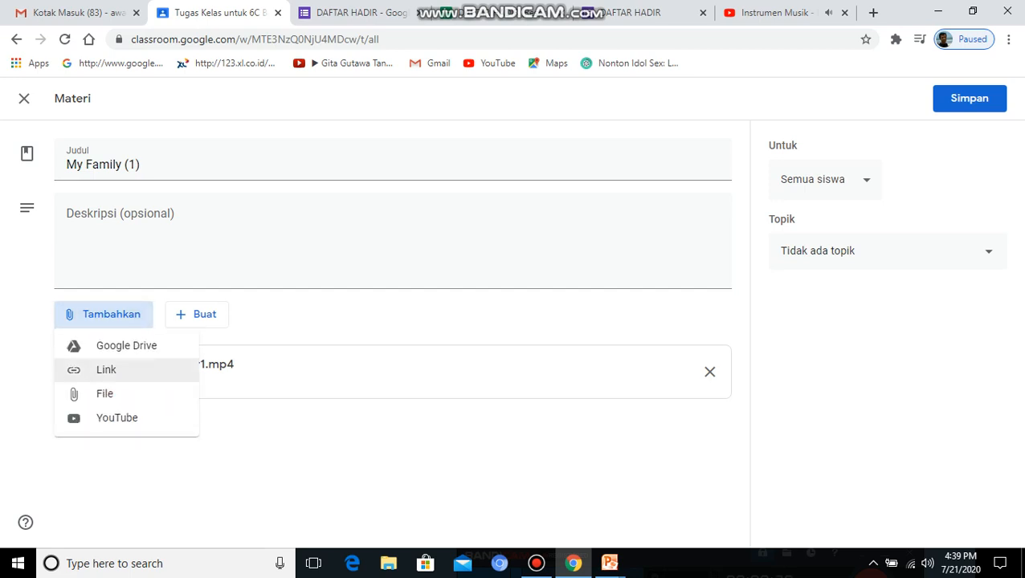
click(126, 346)
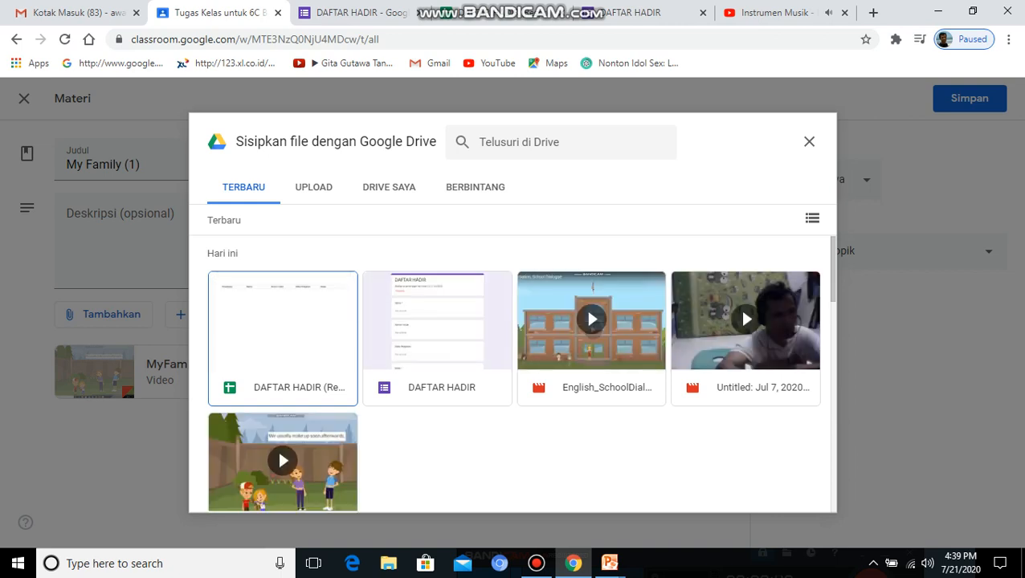
click(437, 339)
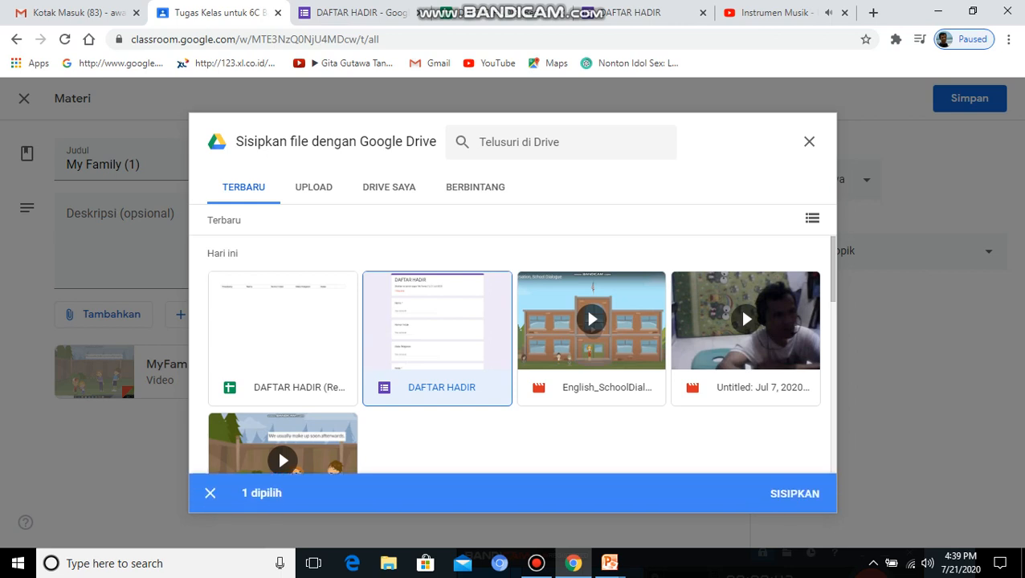
click(794, 493)
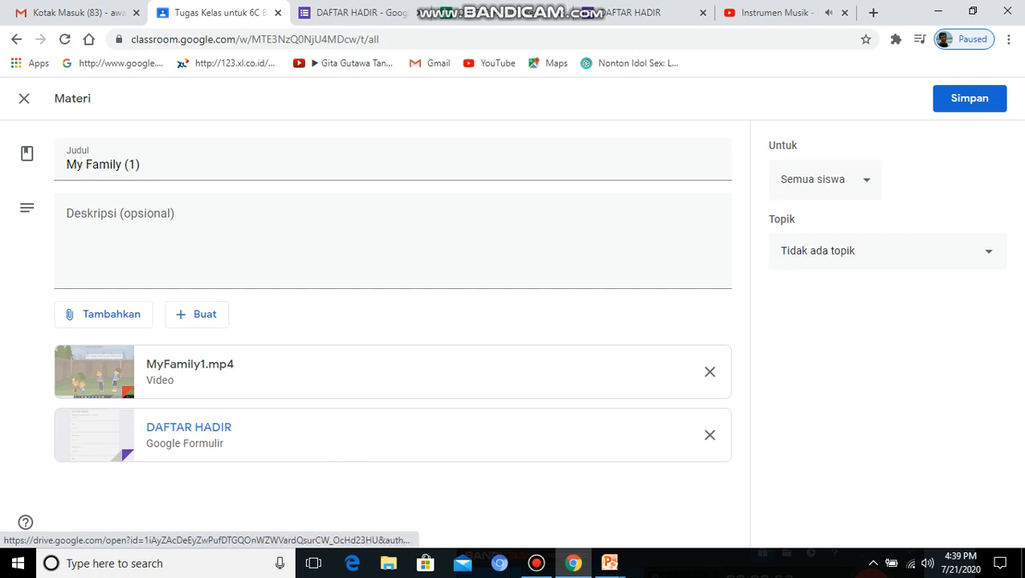
click(970, 98)
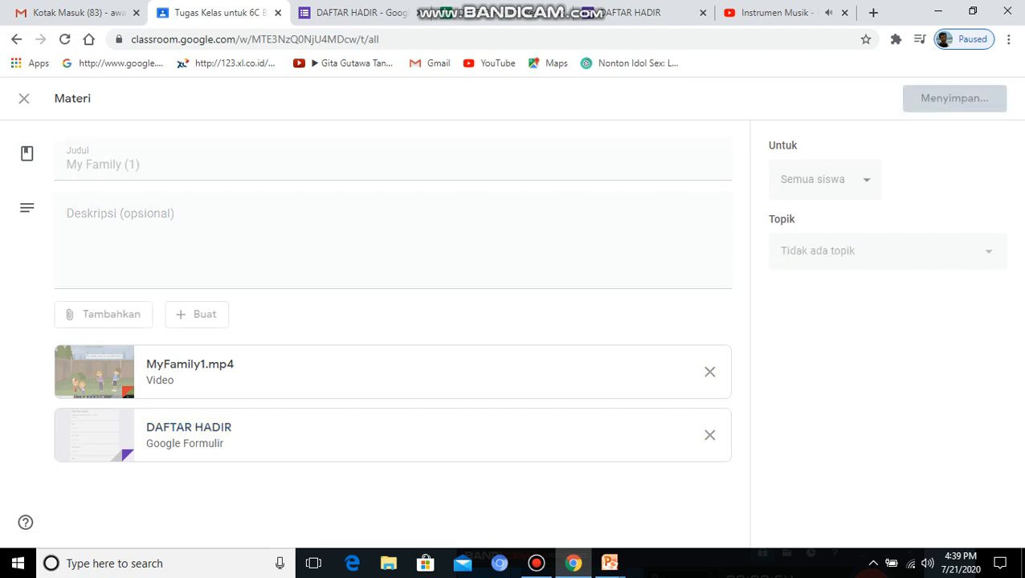